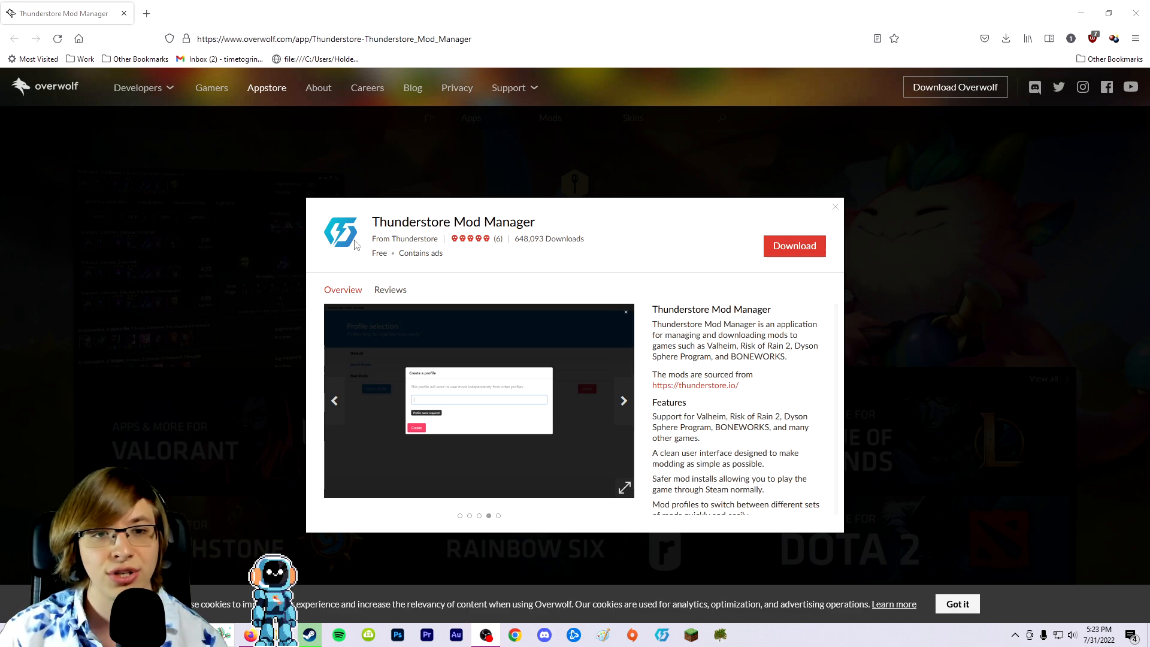
- Download the Thunderstore Mod Manager installer from the Overwolf page and run the downloaded file
click(798, 251)
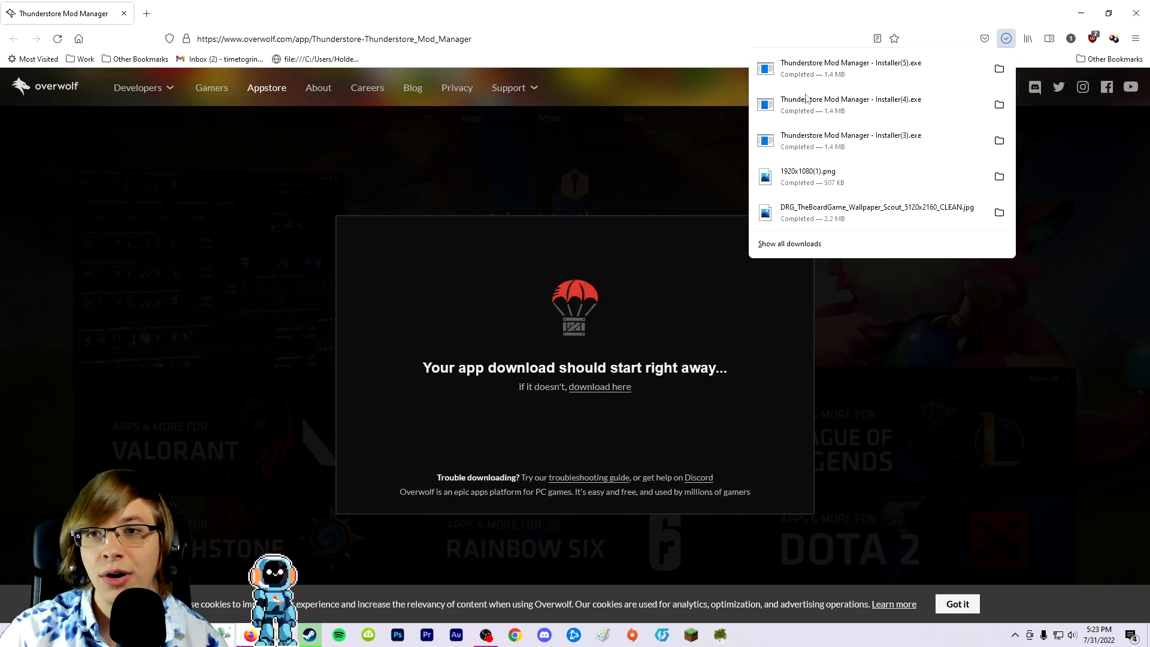
click(924, 72)
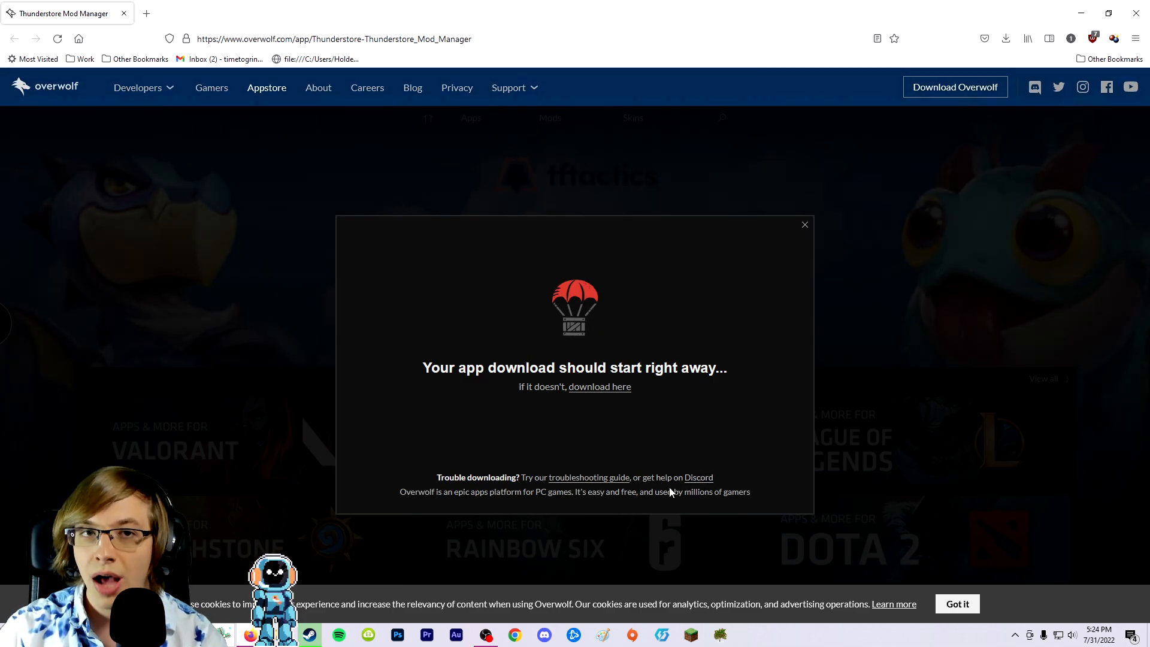
- Search the computer for "thunder" and launch the Thunderstore Mod Manager app
key(super)
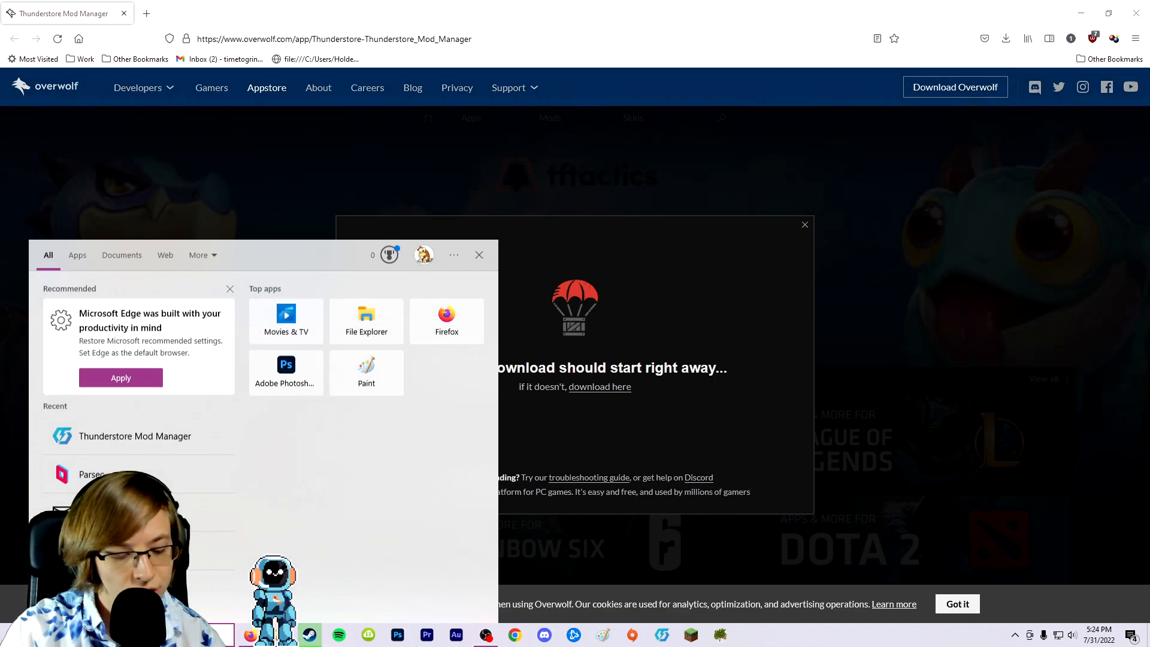
text(thunder)
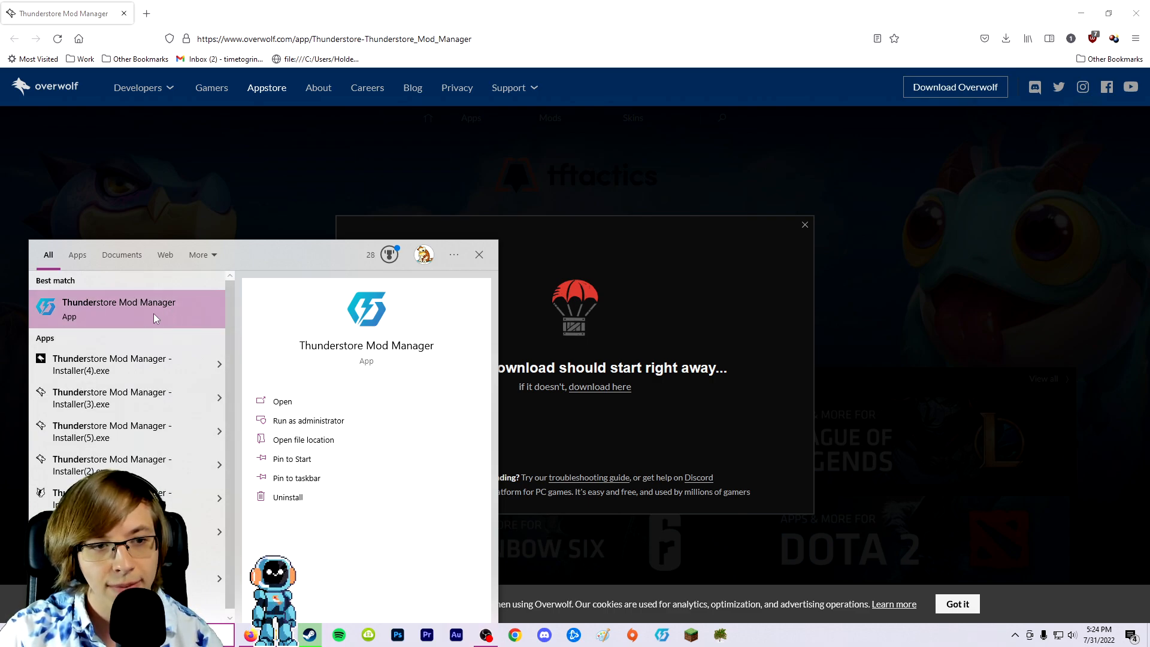
click(190, 315)
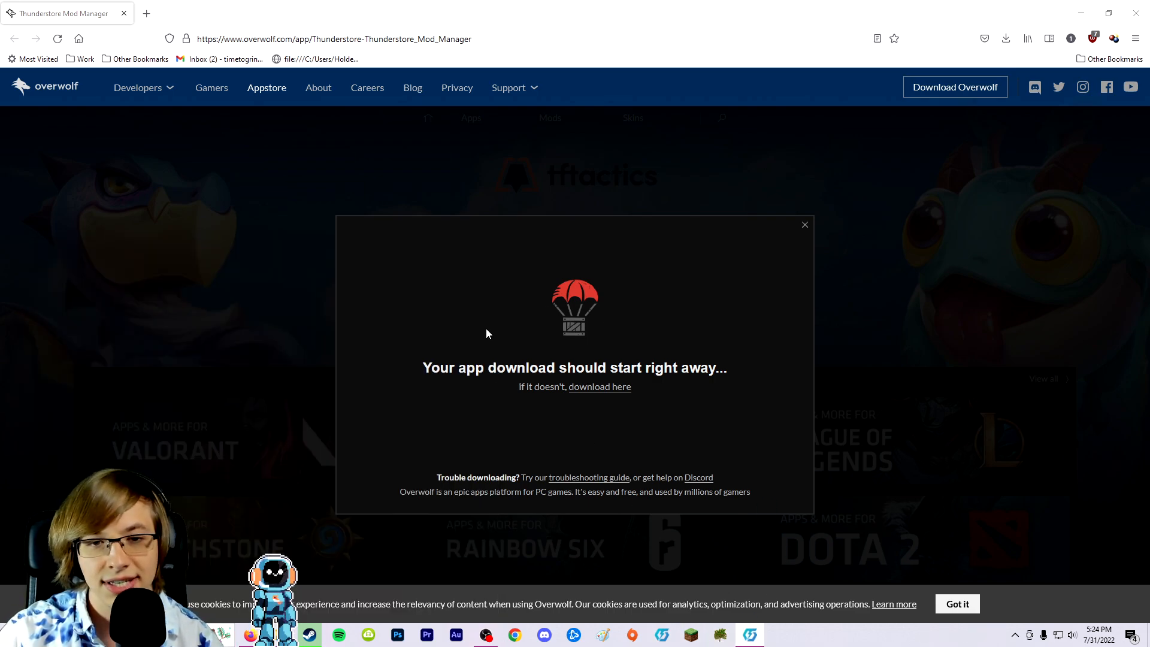
- Look through the full list of supported games on the game selection page
scroll(603, 367, down, 12)
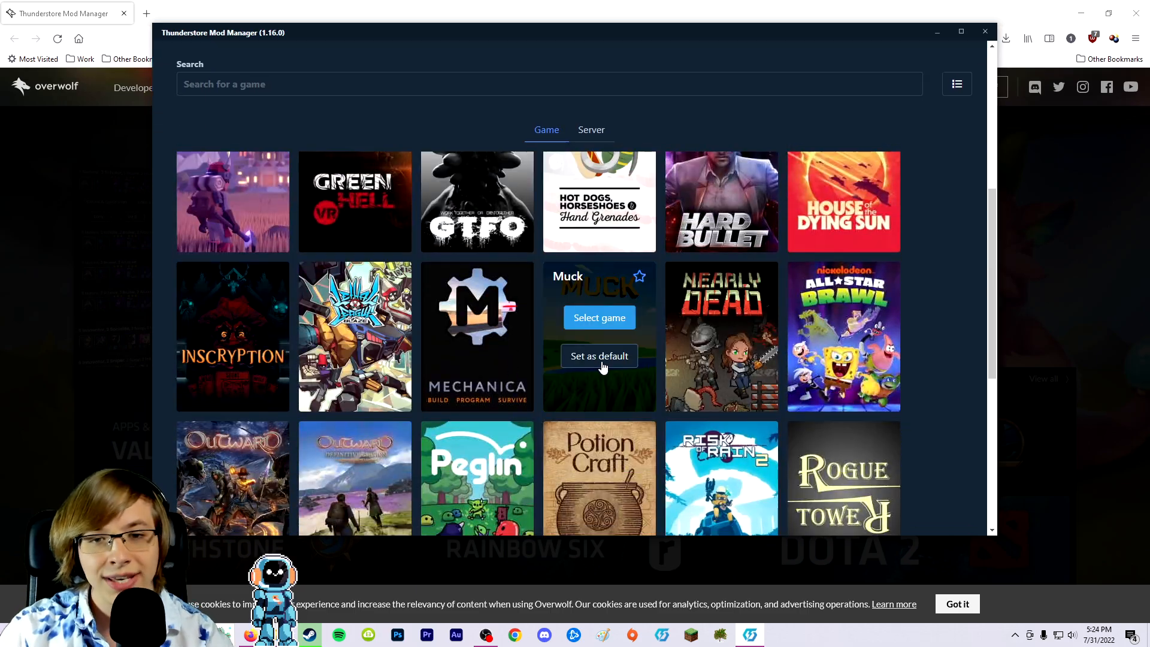
scroll(606, 358, down, 3)
scroll(610, 299, up, 15)
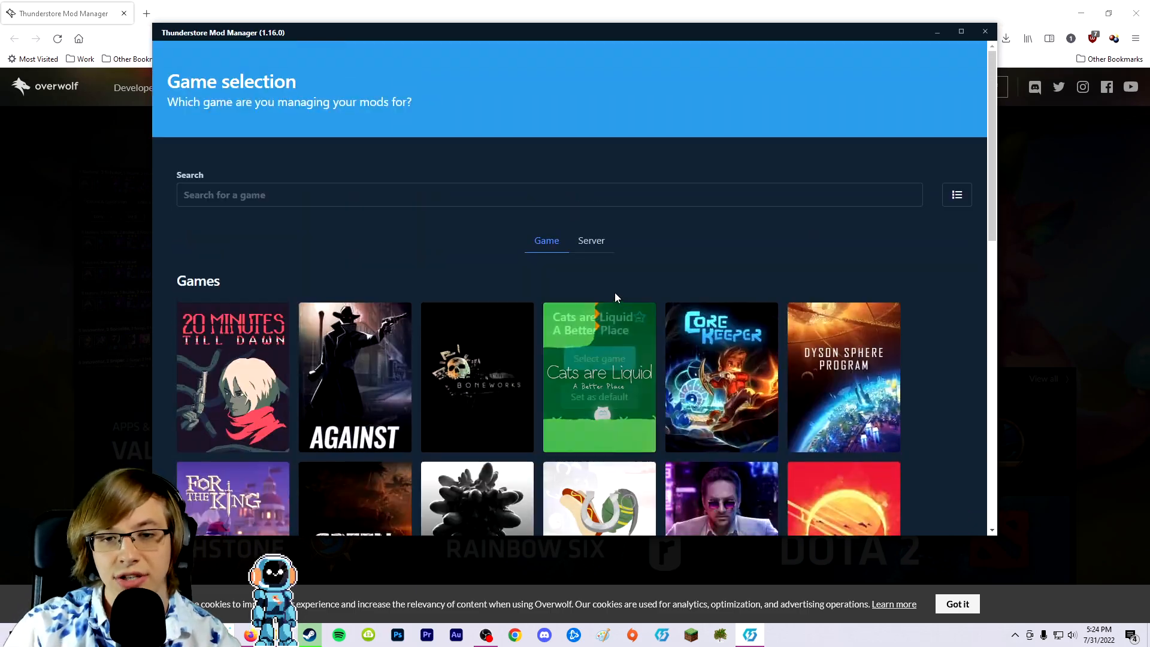
scroll(649, 303, down, 8)
scroll(652, 303, down, 5)
scroll(688, 311, up, 10)
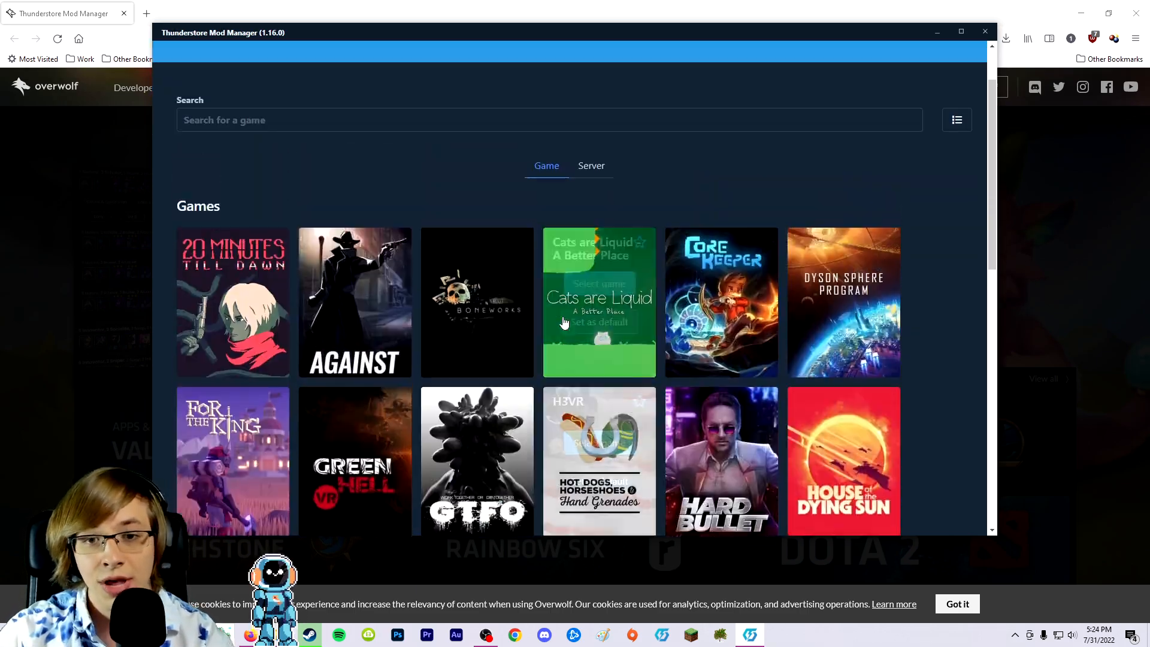
scroll(757, 275, down, 10)
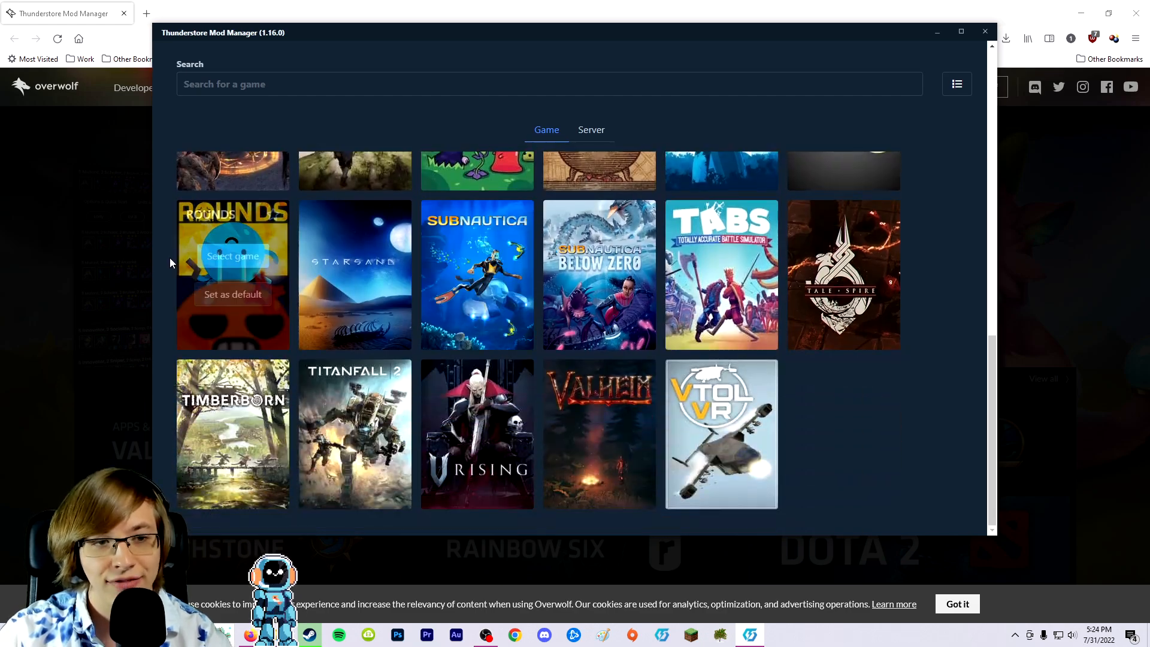
scroll(251, 300, up, 1)
scroll(233, 270, down, 2)
scroll(328, 320, up, 4)
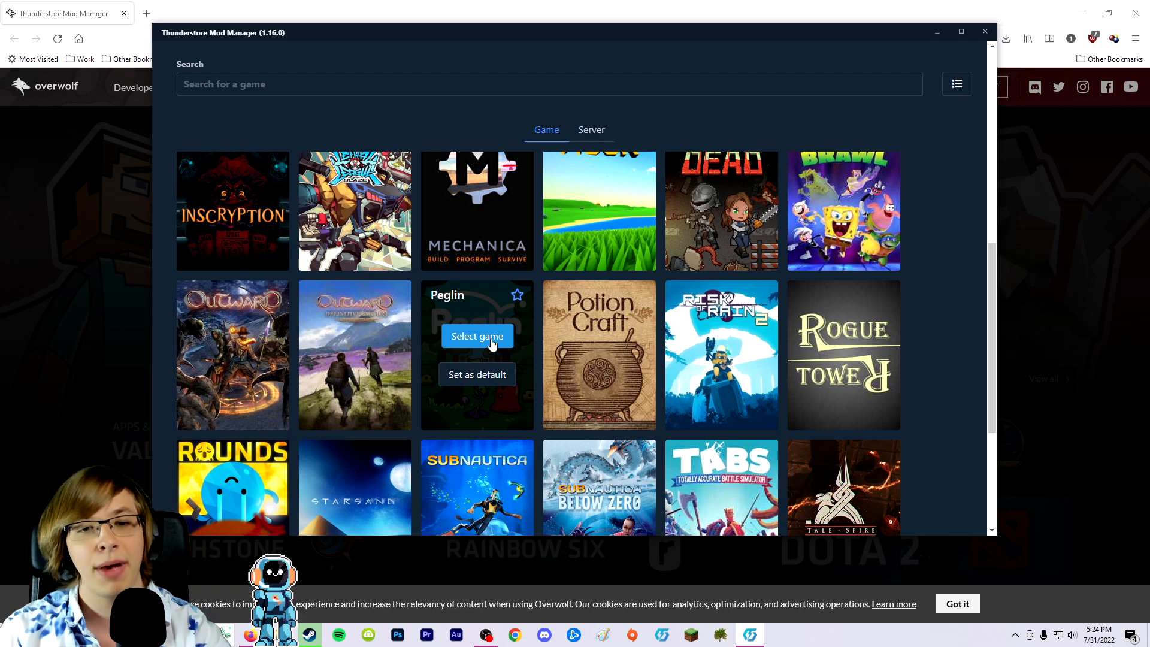
- Select Peglin as the game to mod, with Steam as its store platform
click(489, 339)
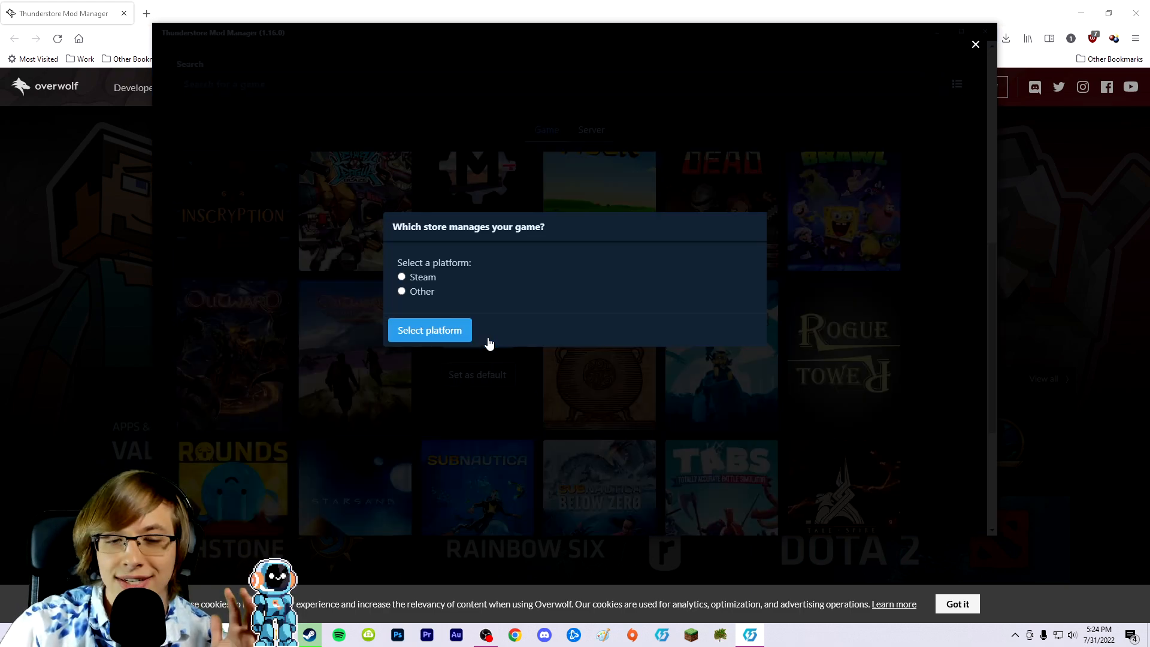
click(430, 283)
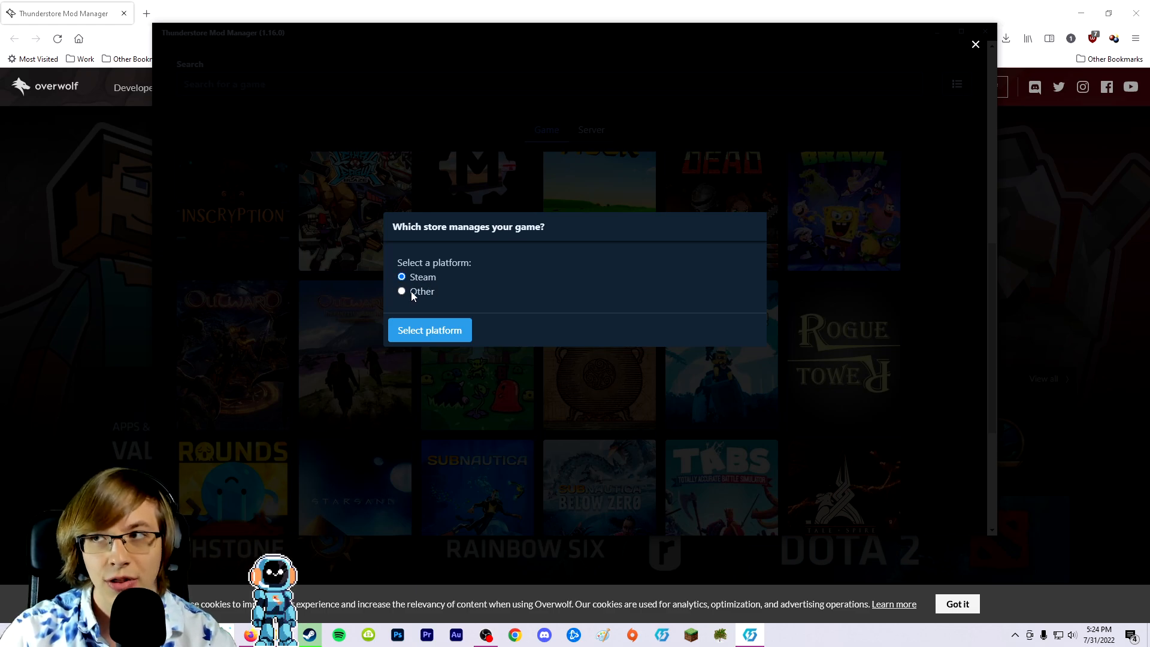
click(433, 329)
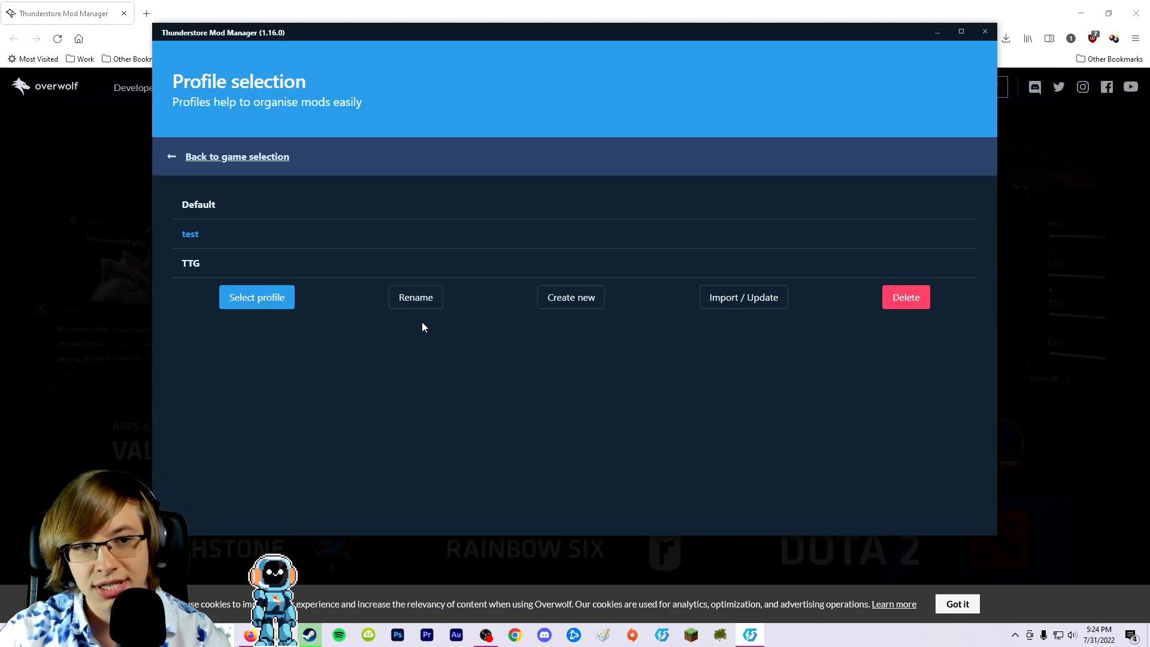
- Create a new mod profile named "Test Profile" and open it
click(579, 297)
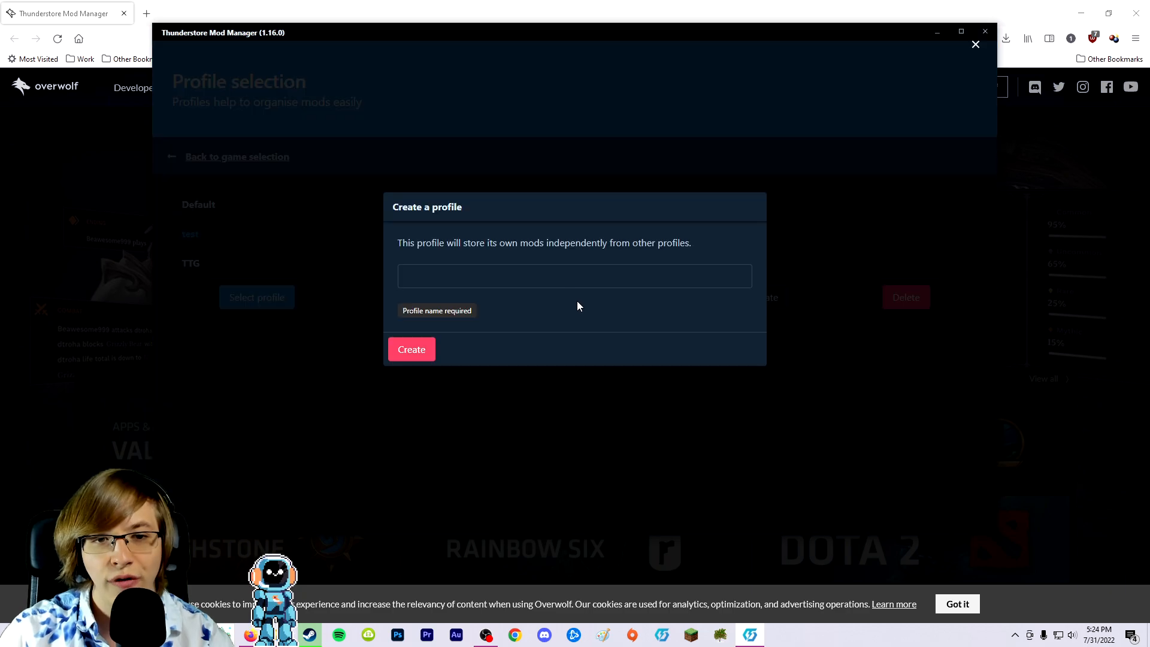
text(Test Profile)
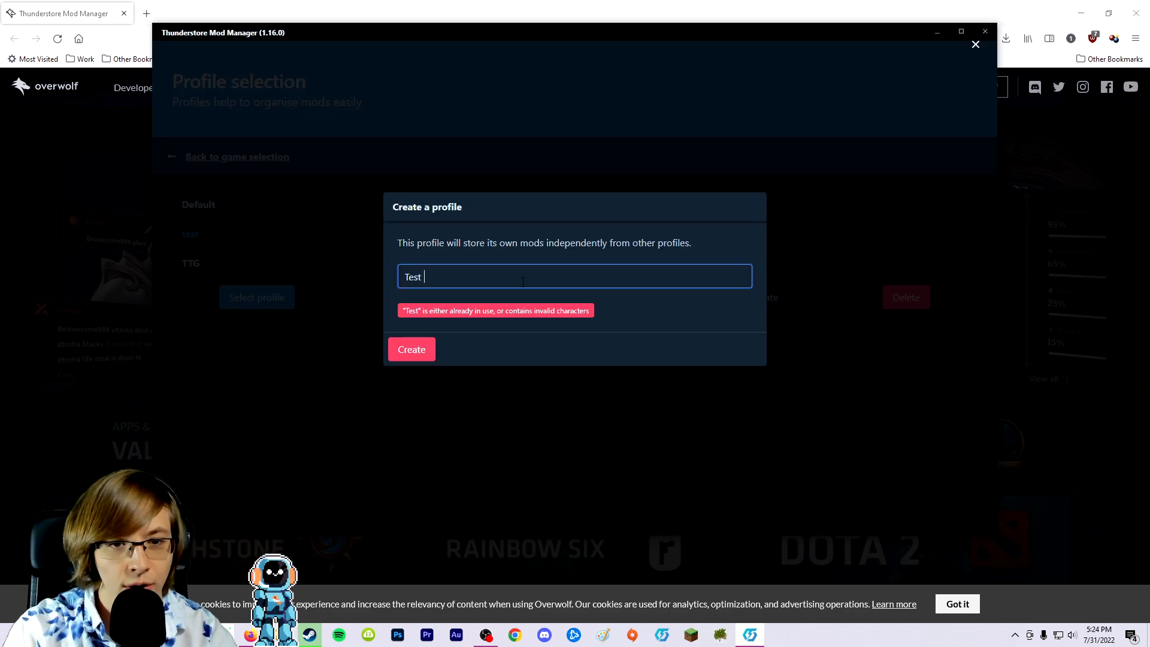
click(432, 350)
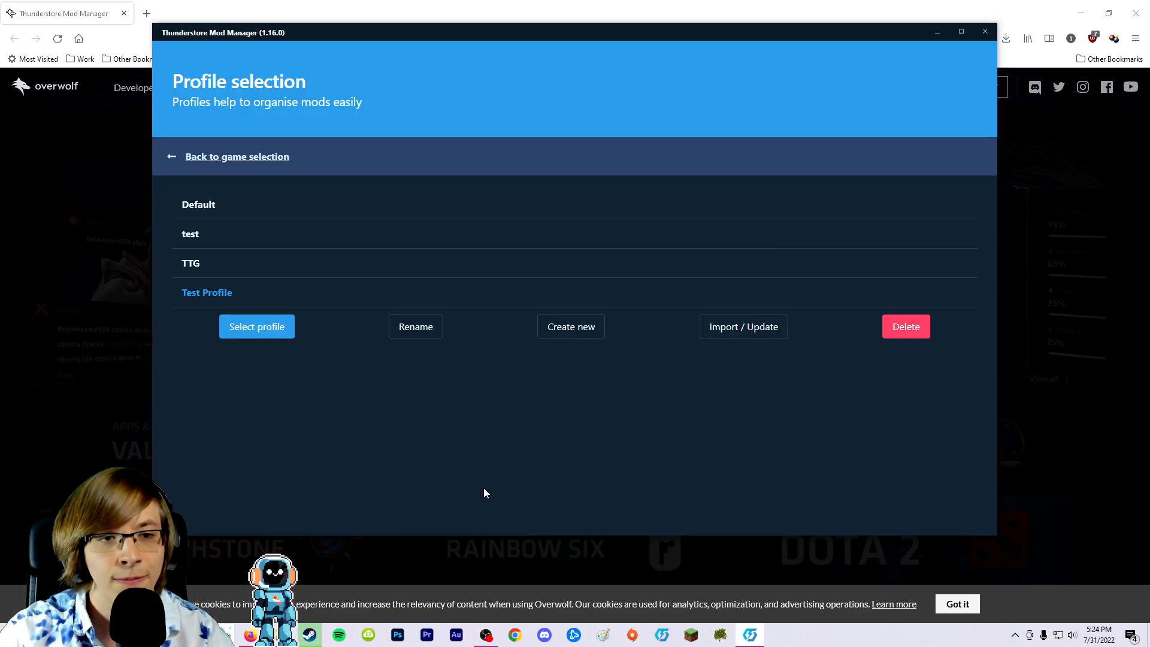
click(254, 329)
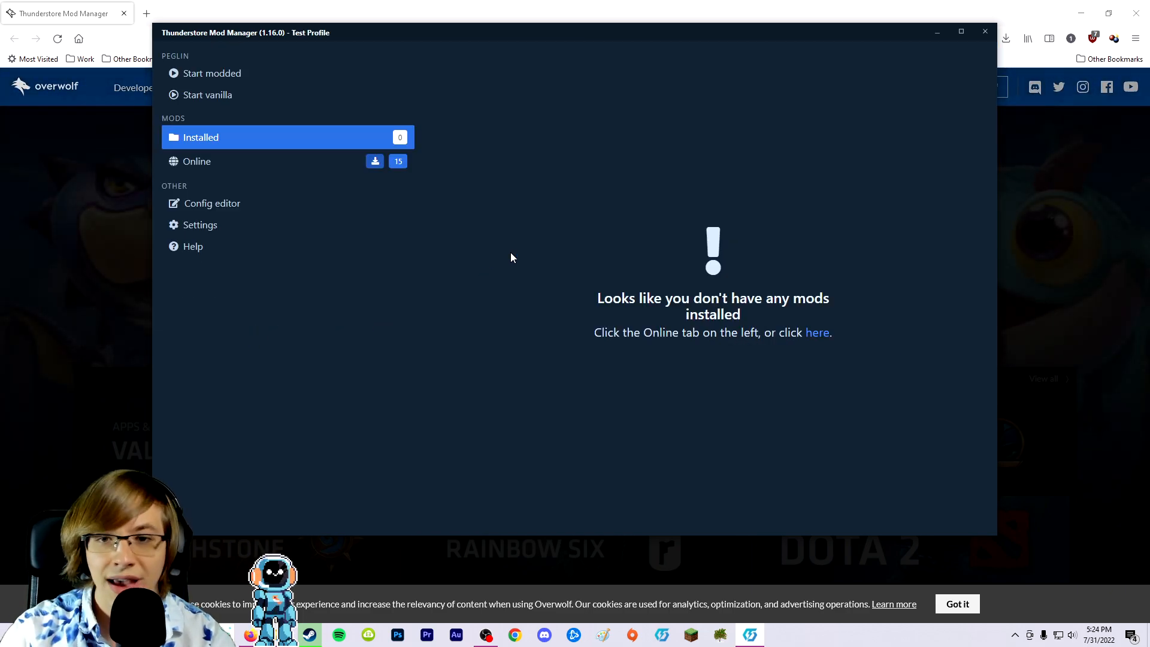
- Browse the online Peglin mods and view the description of TimeToGrind_Peglin_ModPack
click(254, 168)
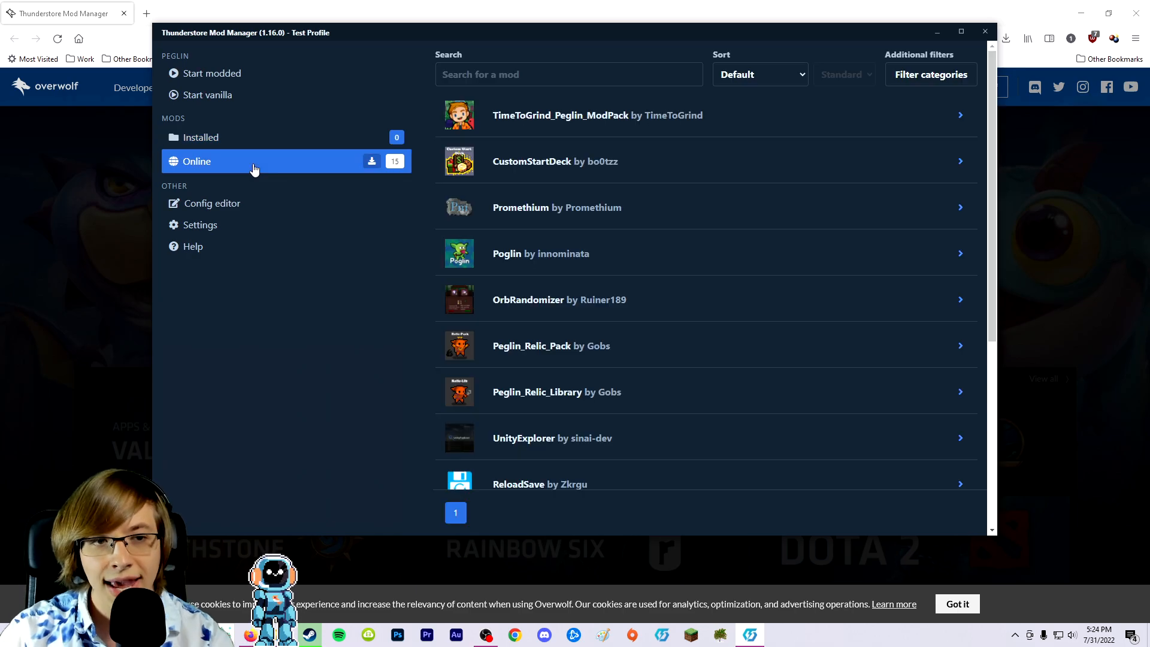
scroll(615, 281, down, 5)
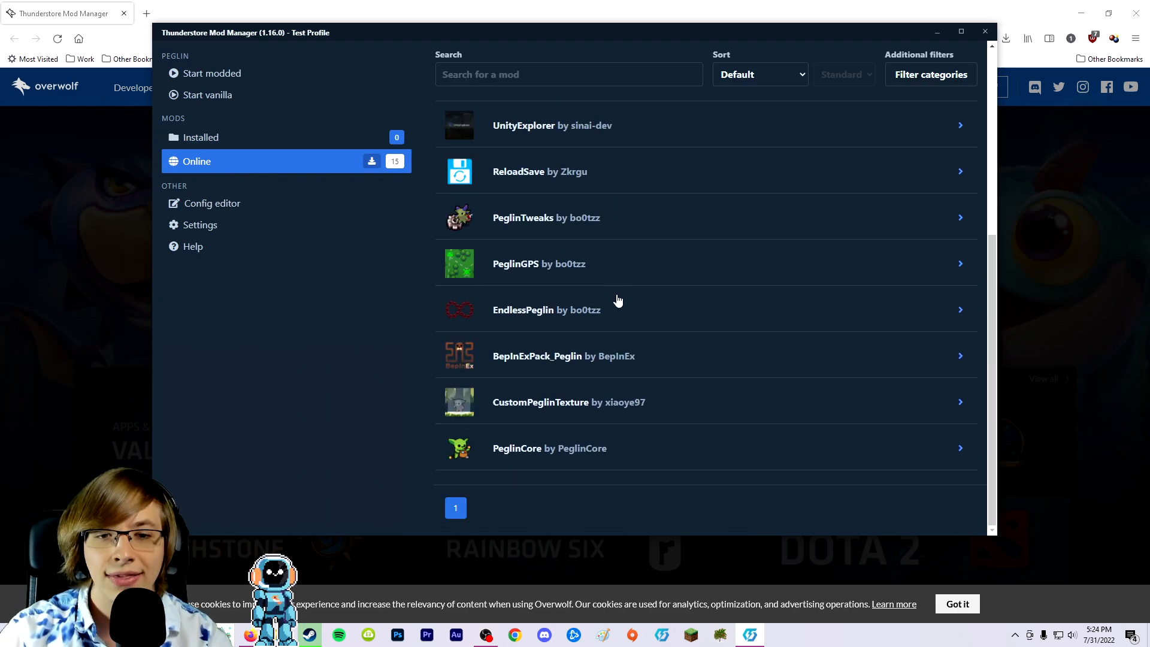
scroll(618, 301, up, 5)
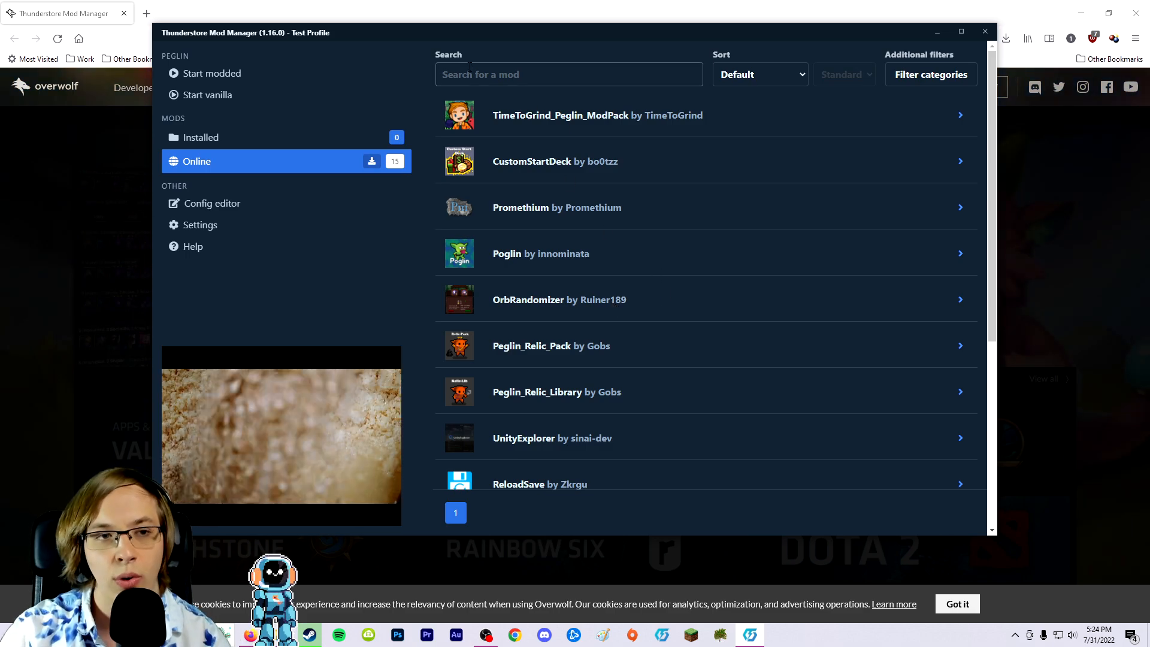
mouse_move(427, 35)
mouse_down()
mouse_move(427, 48)
mouse_move(412, 45)
mouse_up()
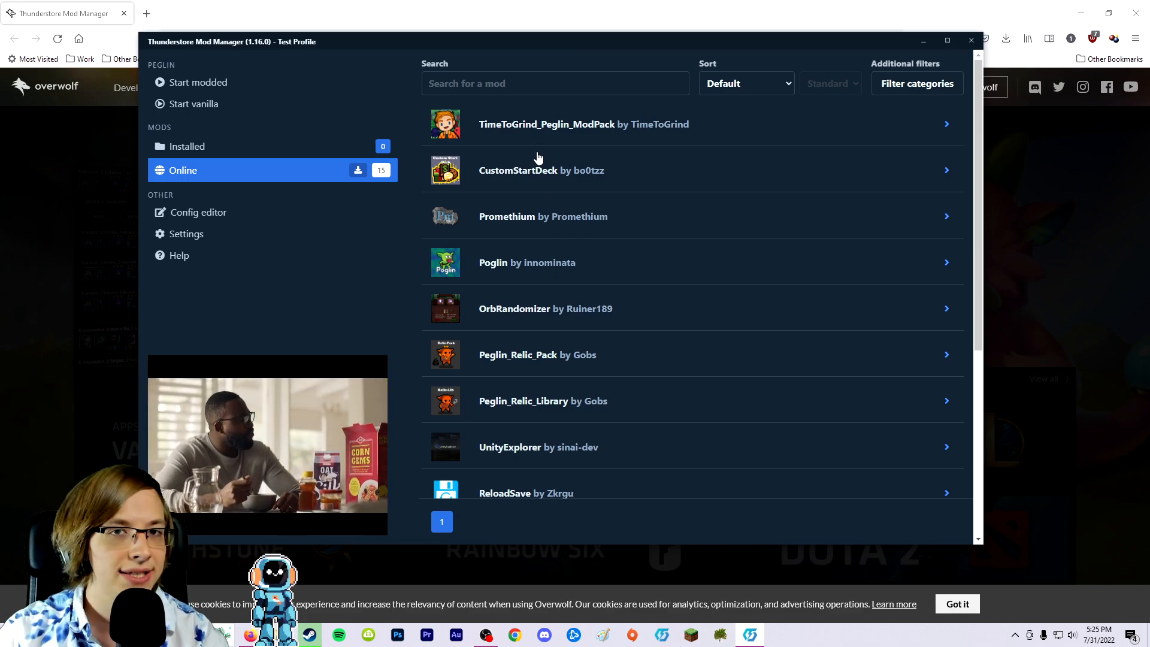
click(625, 128)
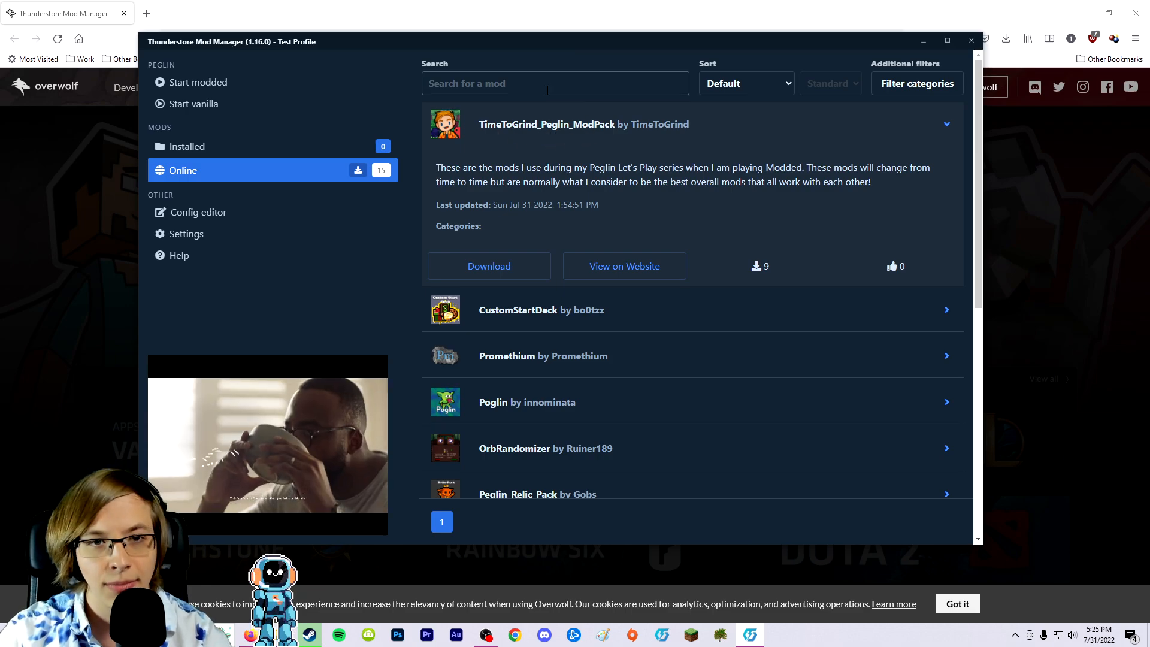
click(556, 139)
- Search the online mods for "timetogrind" and download TimeToGrind_Peglin_ModPack
click(556, 87)
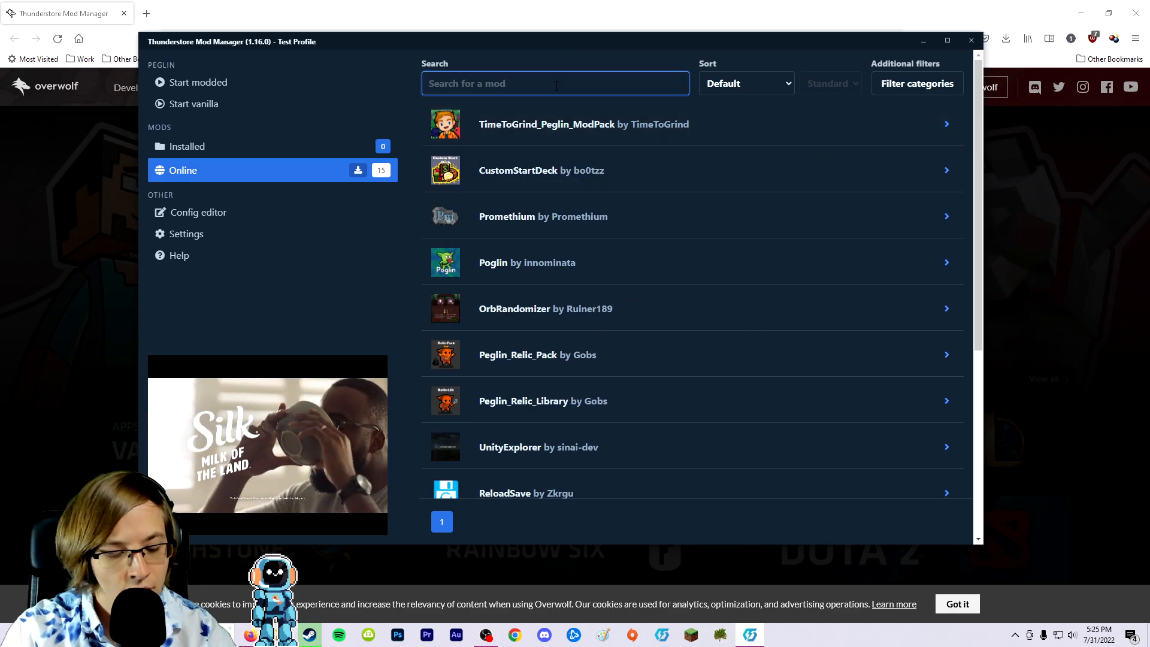
text(timetogrind)
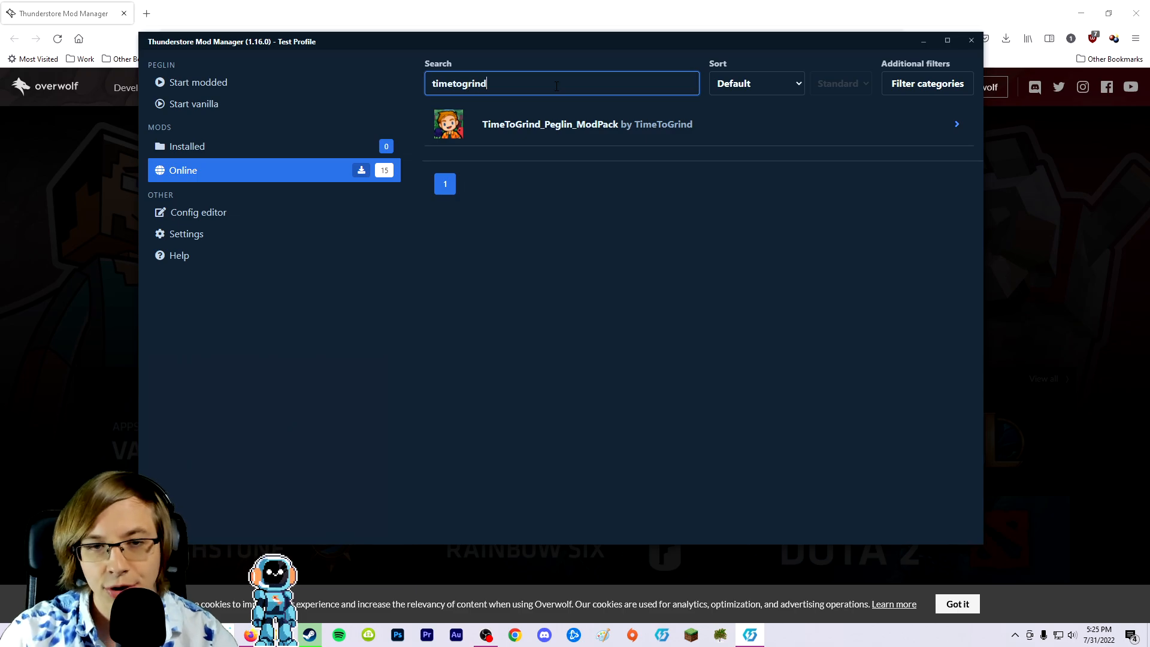
click(591, 116)
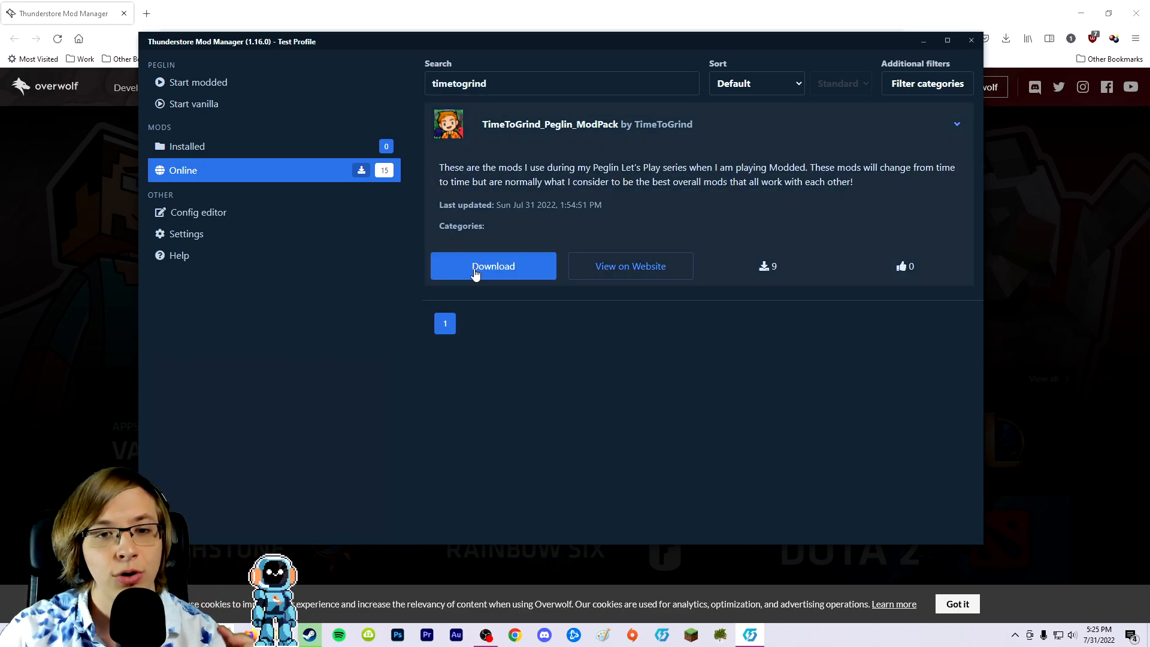
click(508, 266)
click(468, 352)
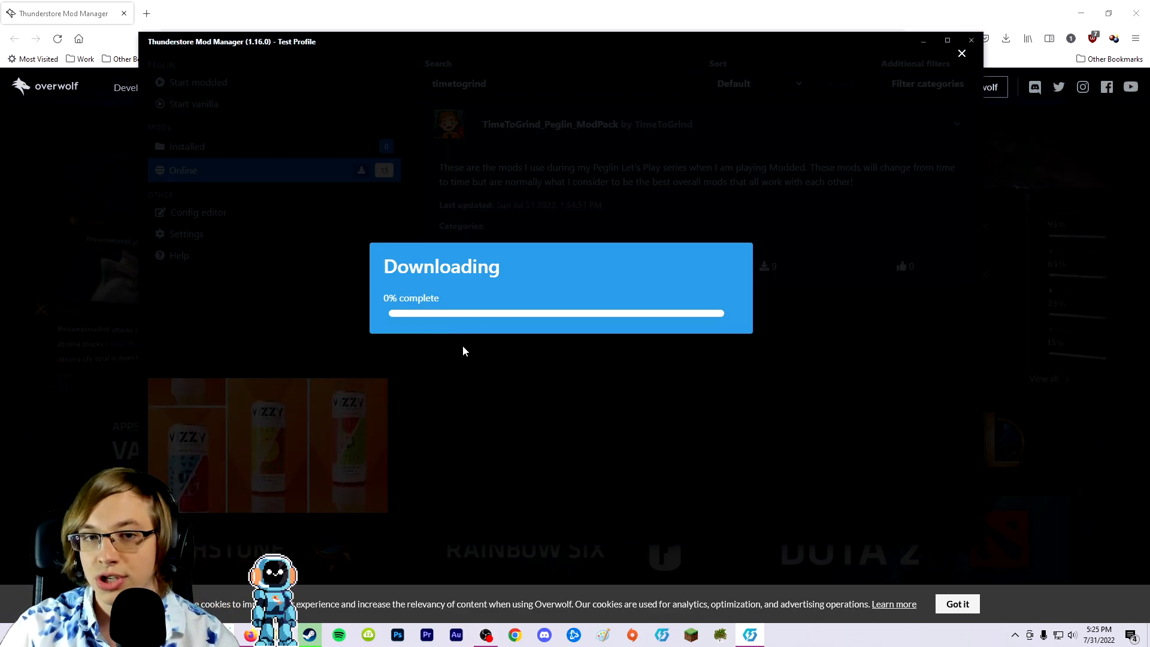
- Collapse the mod pack's details and clear the online mod search
click(588, 124)
drag(509, 86, 431, 134)
key(BackSpace)
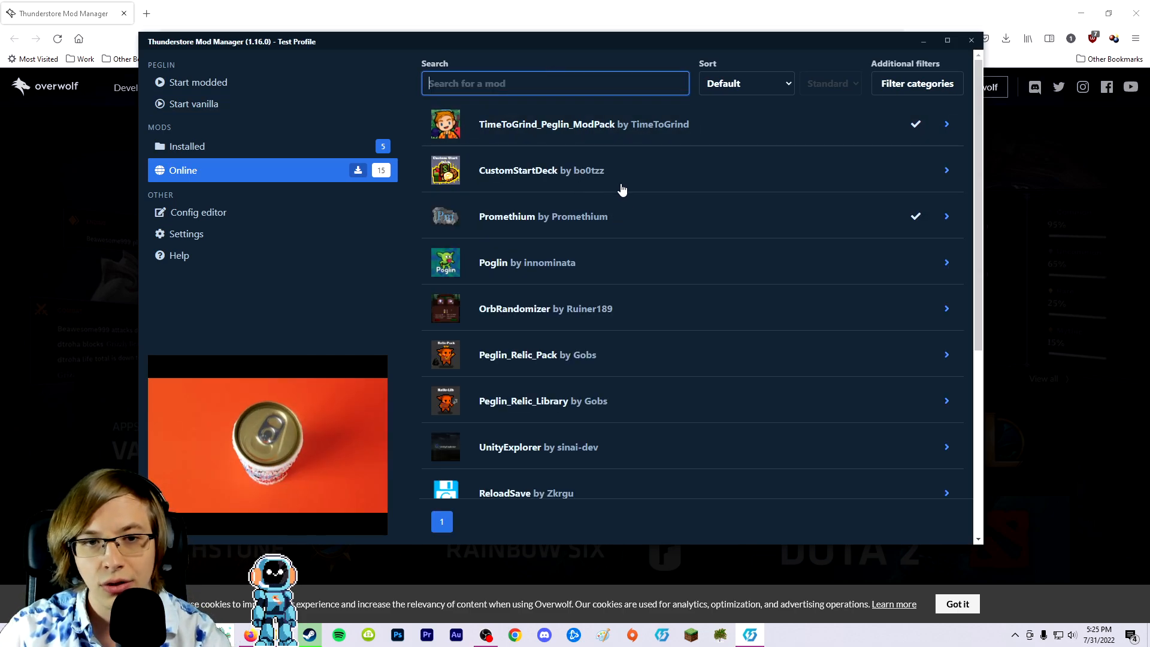
- Check which online mods are marked as installed and view the PeglinGPS description
scroll(567, 226, down, 5)
scroll(602, 367, up, 5)
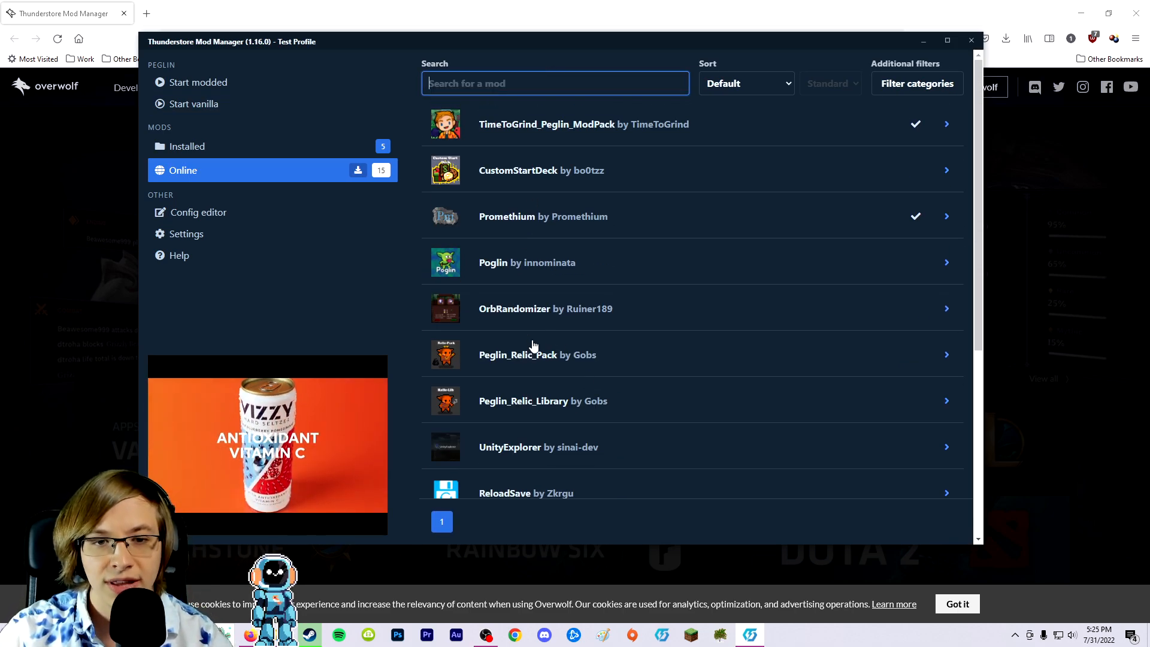
scroll(533, 346, down, 4)
click(557, 354)
scroll(557, 347, down, 3)
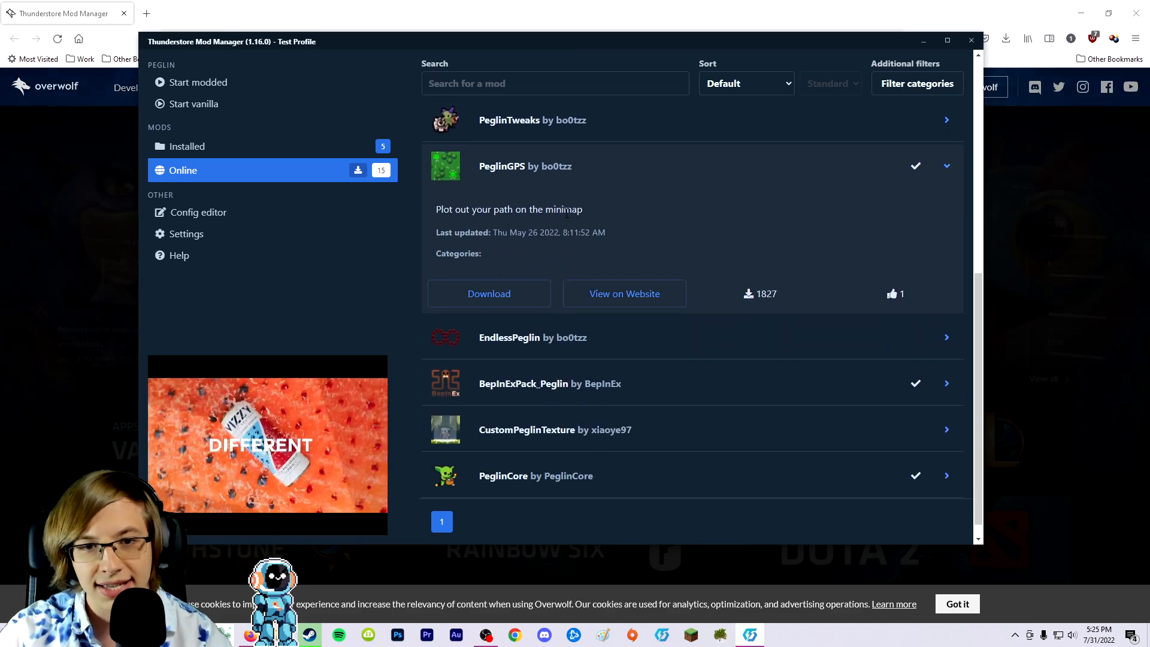
click(523, 170)
scroll(629, 310, up, 5)
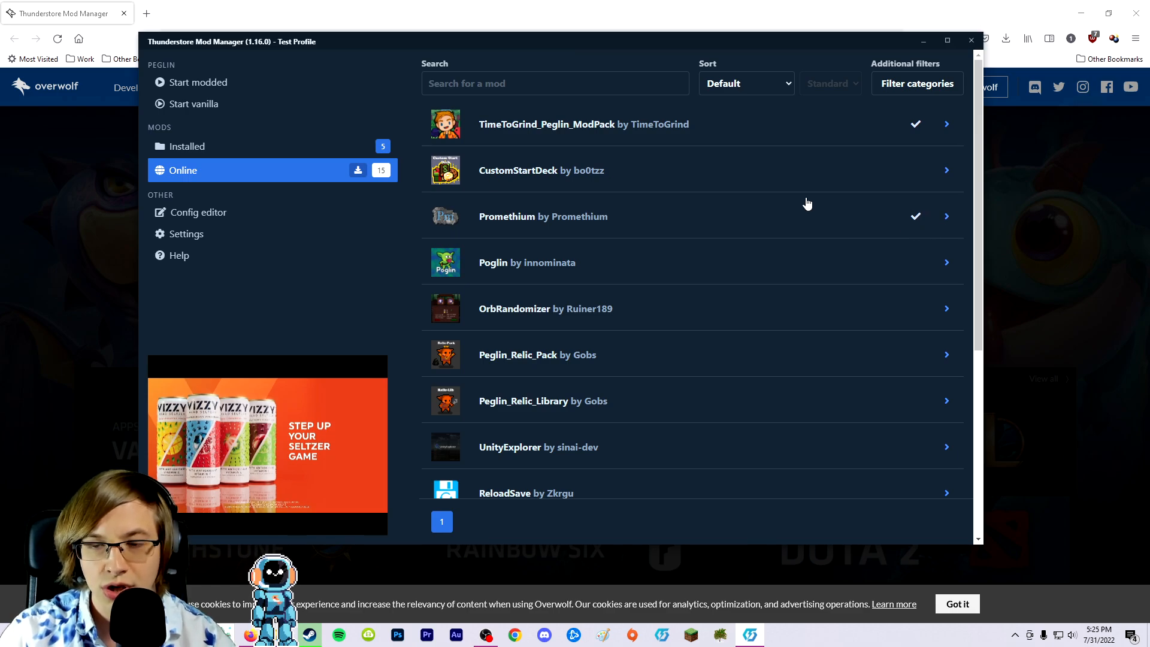
- Review the profile's installed mods, viewing the details of PeglinCore, BepInExPack_Peglin and PeglinGPS
click(245, 146)
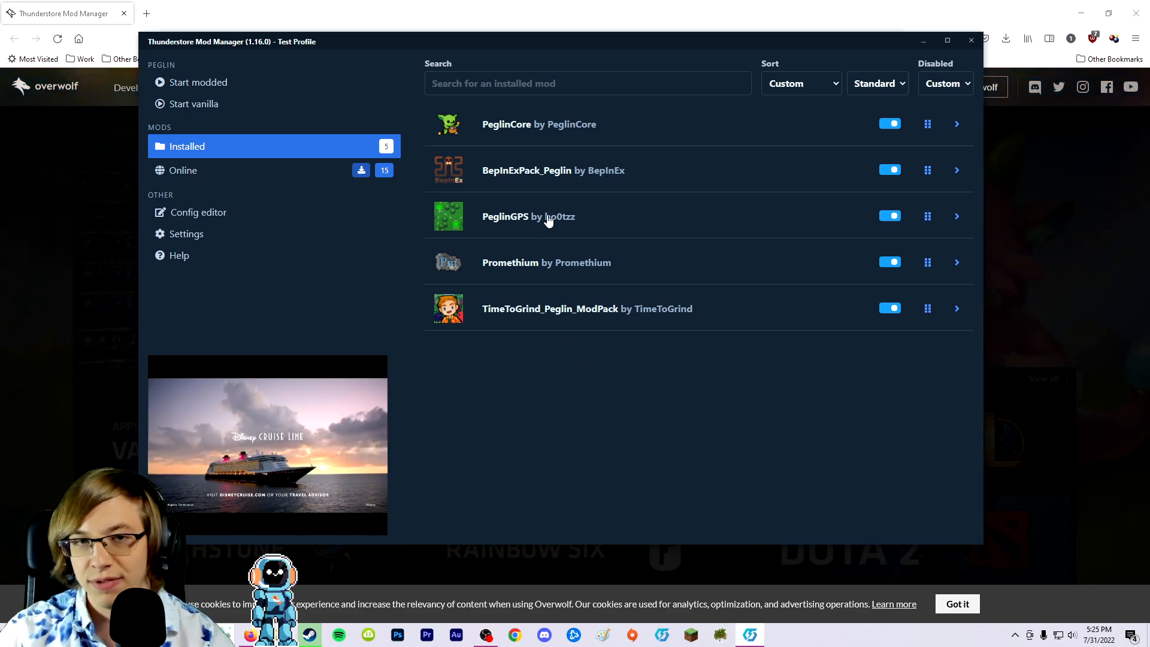
click(501, 120)
click(529, 122)
click(518, 168)
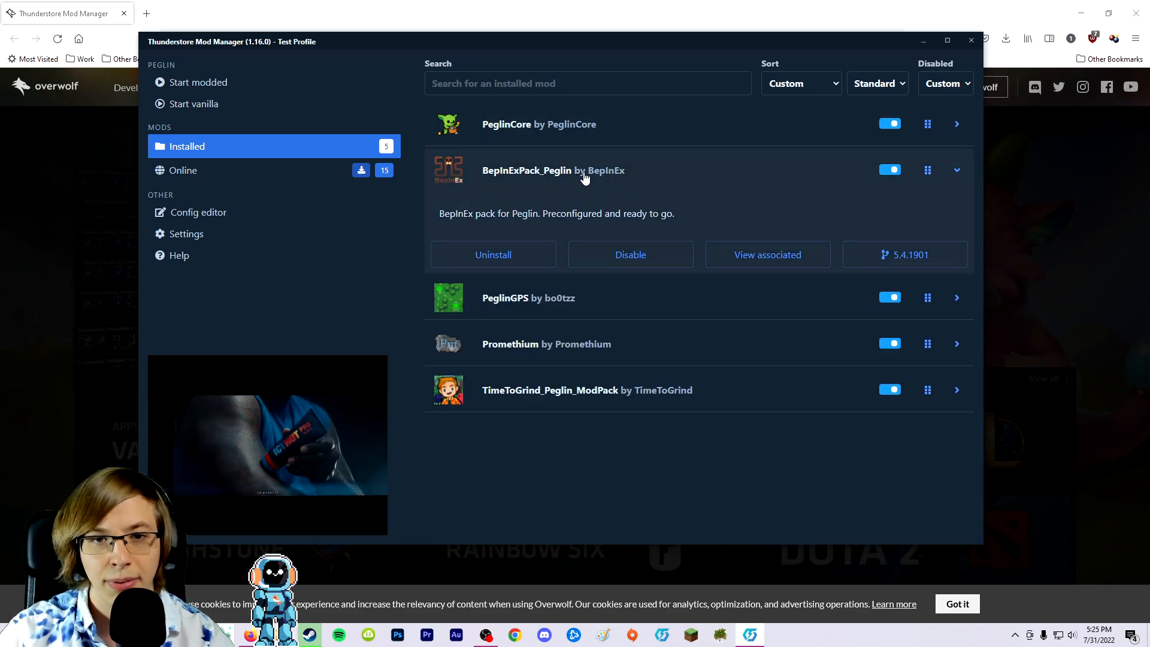
drag(582, 172, 571, 169)
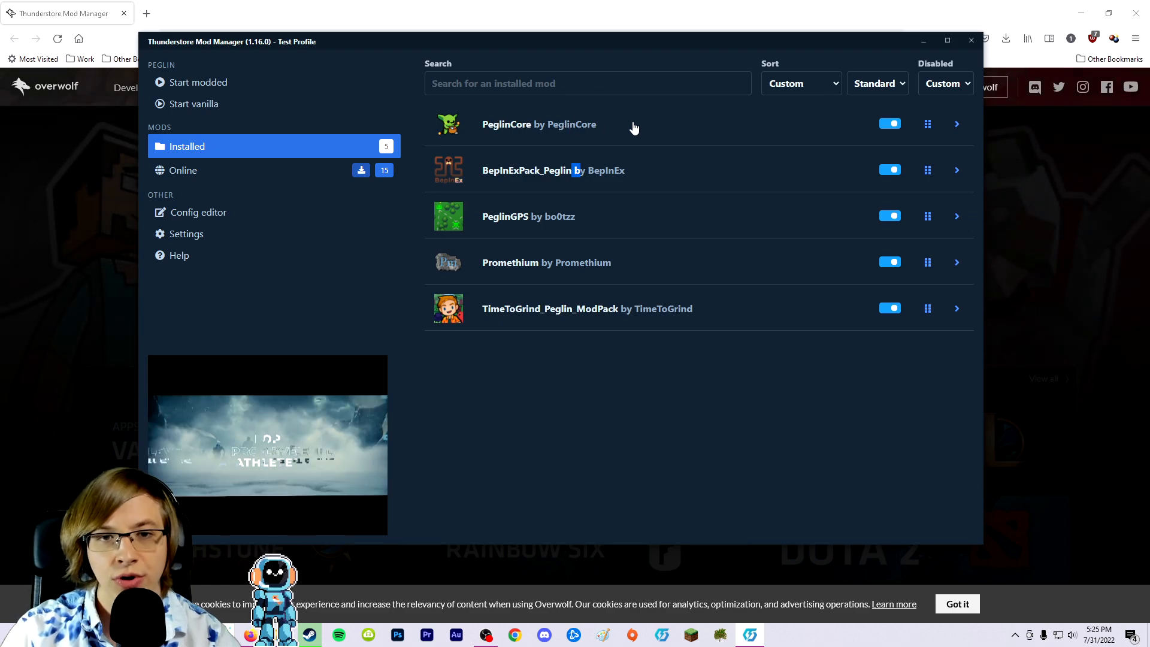
click(571, 363)
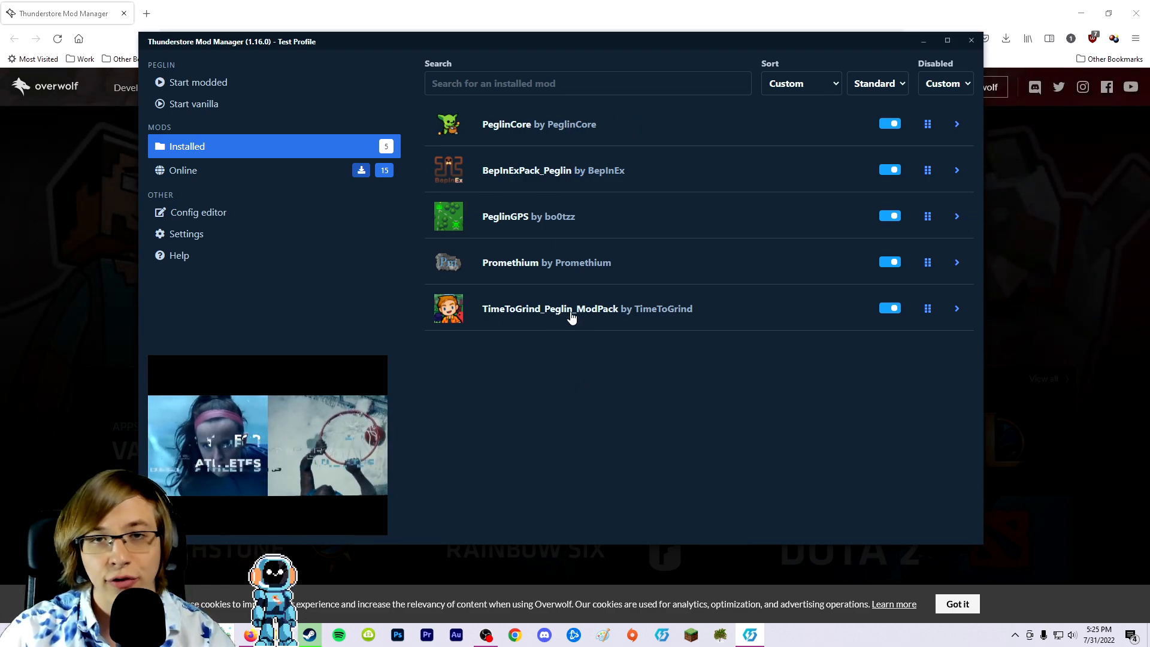
click(513, 217)
click(465, 231)
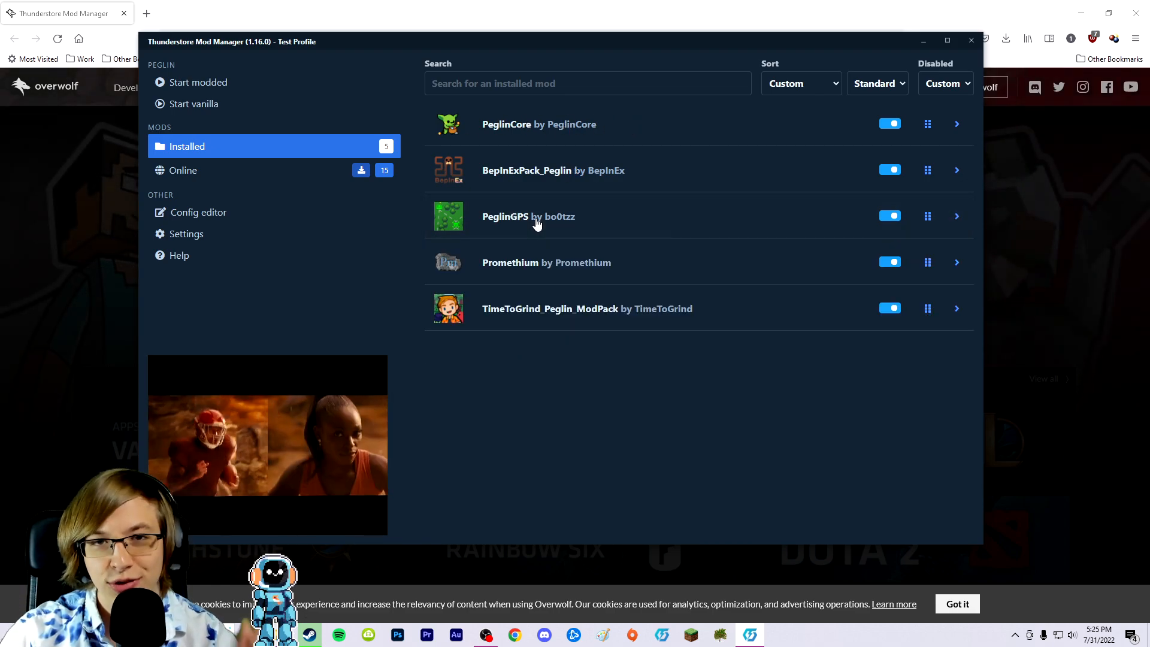
- View the description of the installed Promethium mod and collapse it again
click(606, 259)
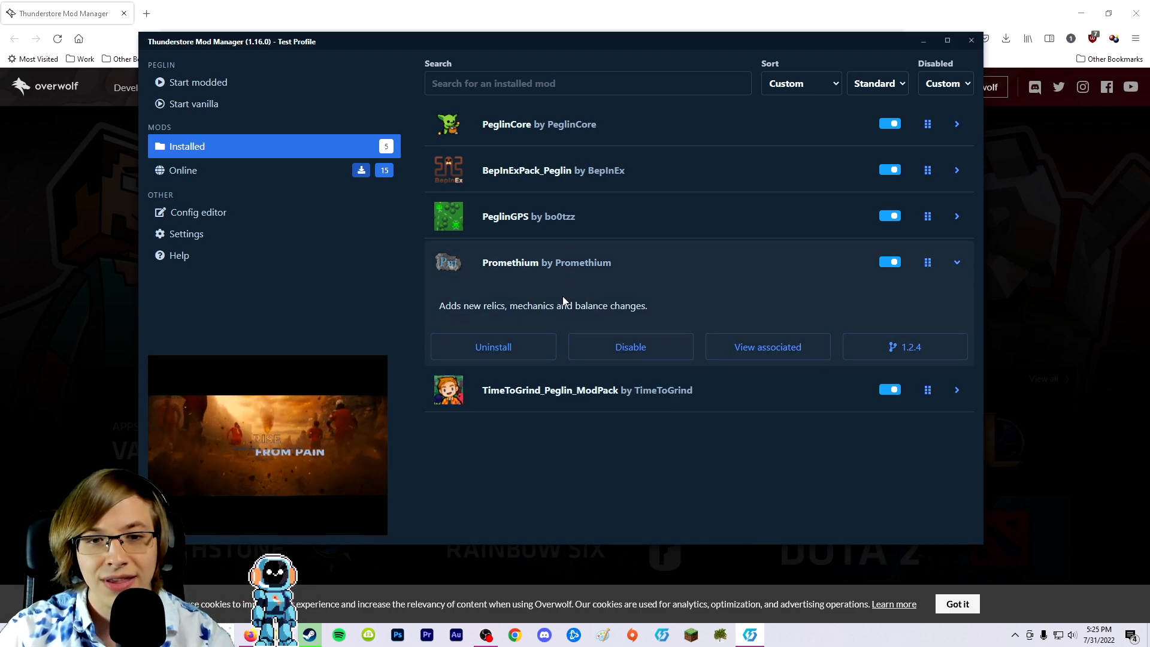
click(543, 274)
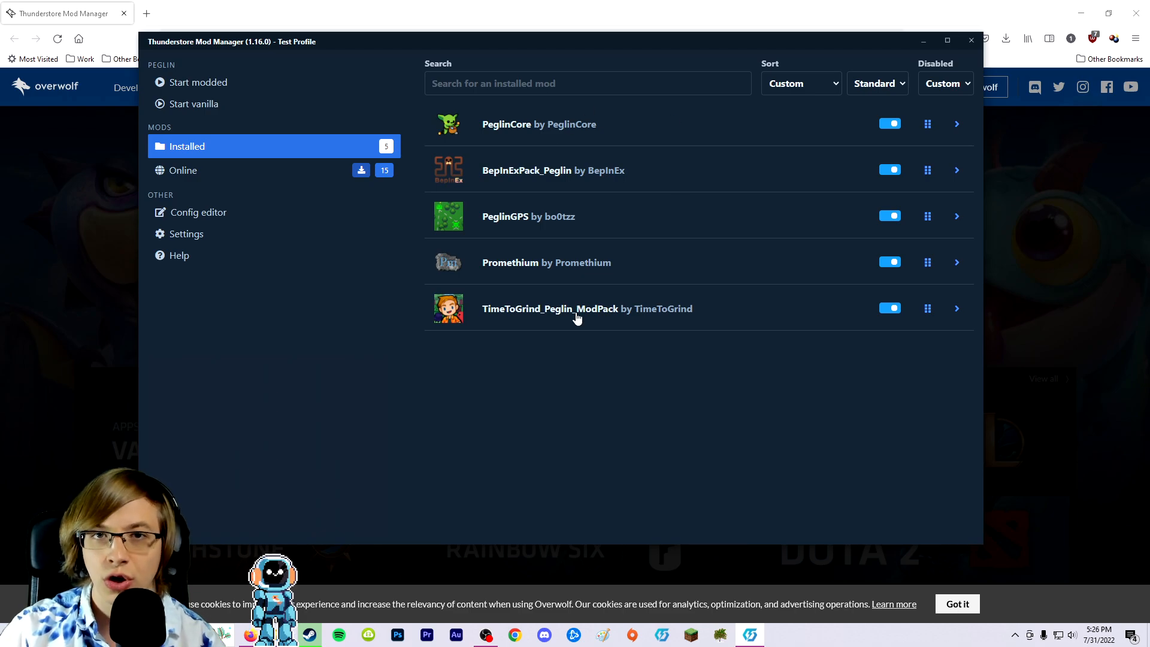
- Browse the online mods and view the details of Peglin_Relic_Pack
click(279, 168)
scroll(598, 290, down, 6)
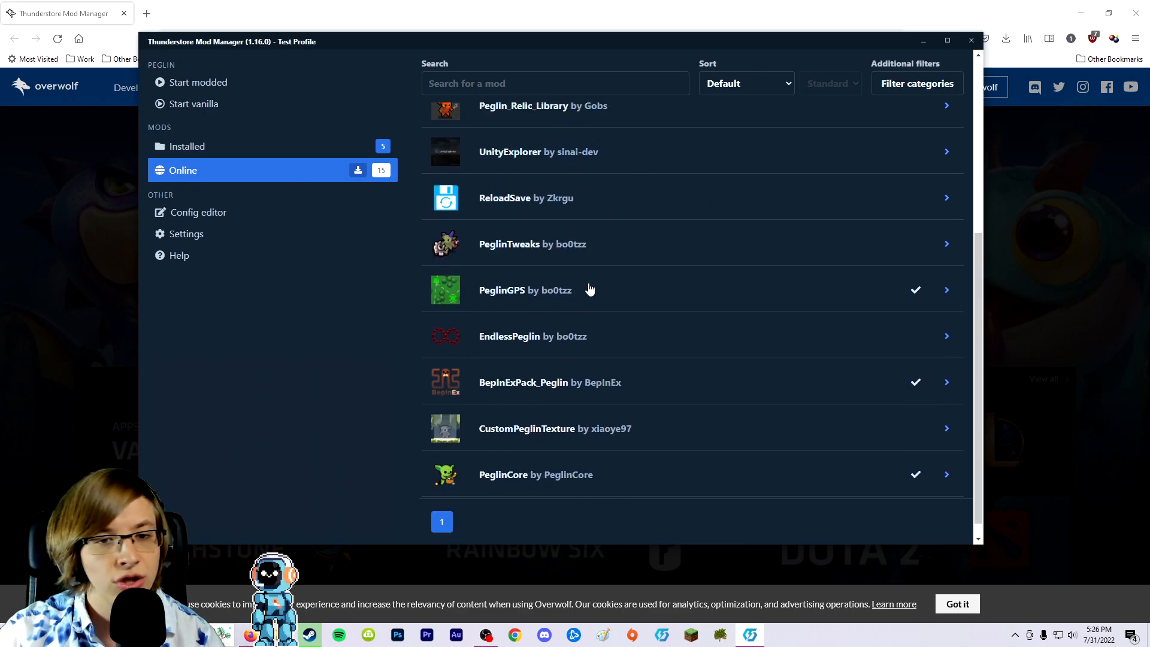
scroll(563, 288, up, 6)
scroll(548, 296, down, 2)
click(541, 224)
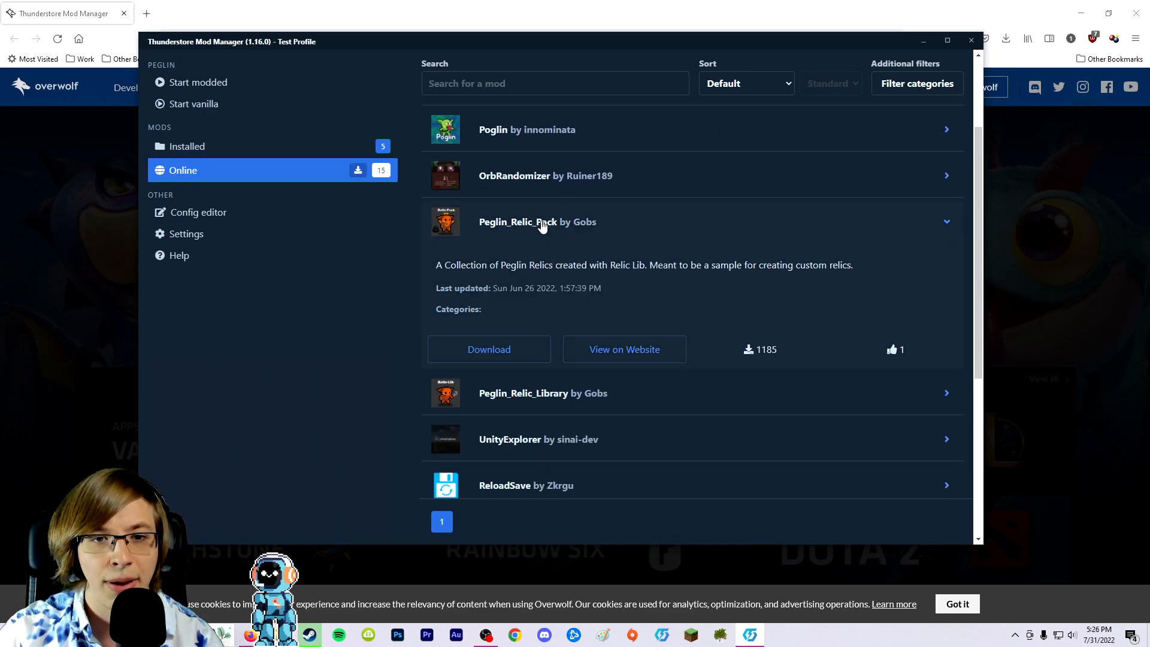
click(627, 222)
click(608, 239)
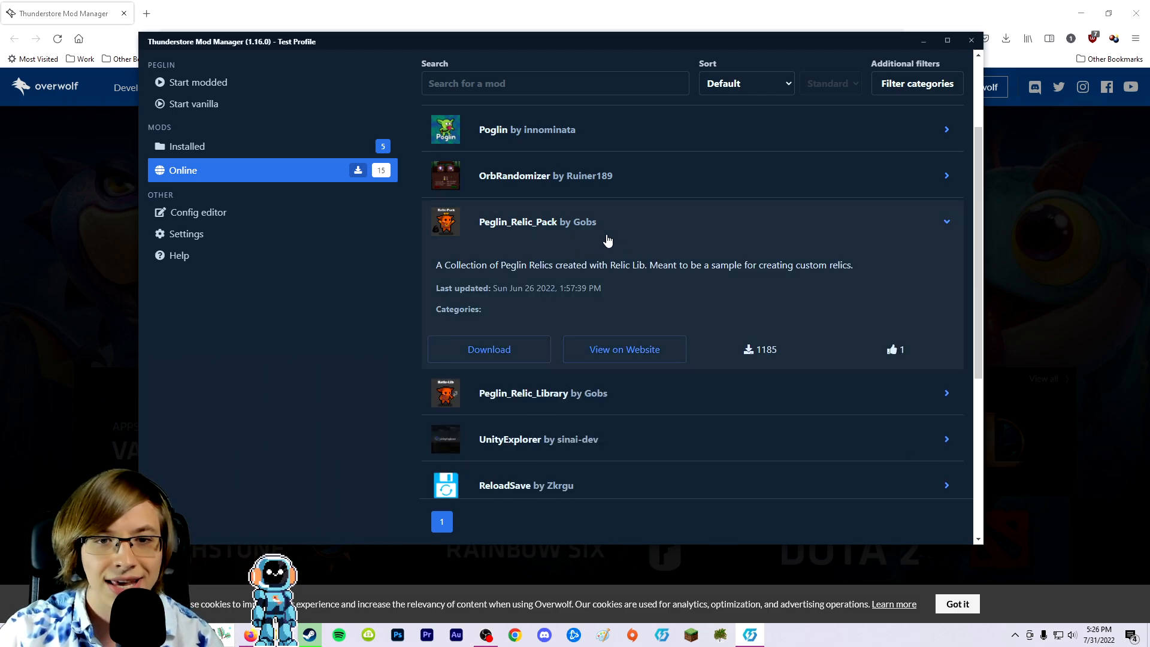
click(604, 228)
- Look through the rest of the online mods and view the details of CustomStartDeck
scroll(576, 284, down, 3)
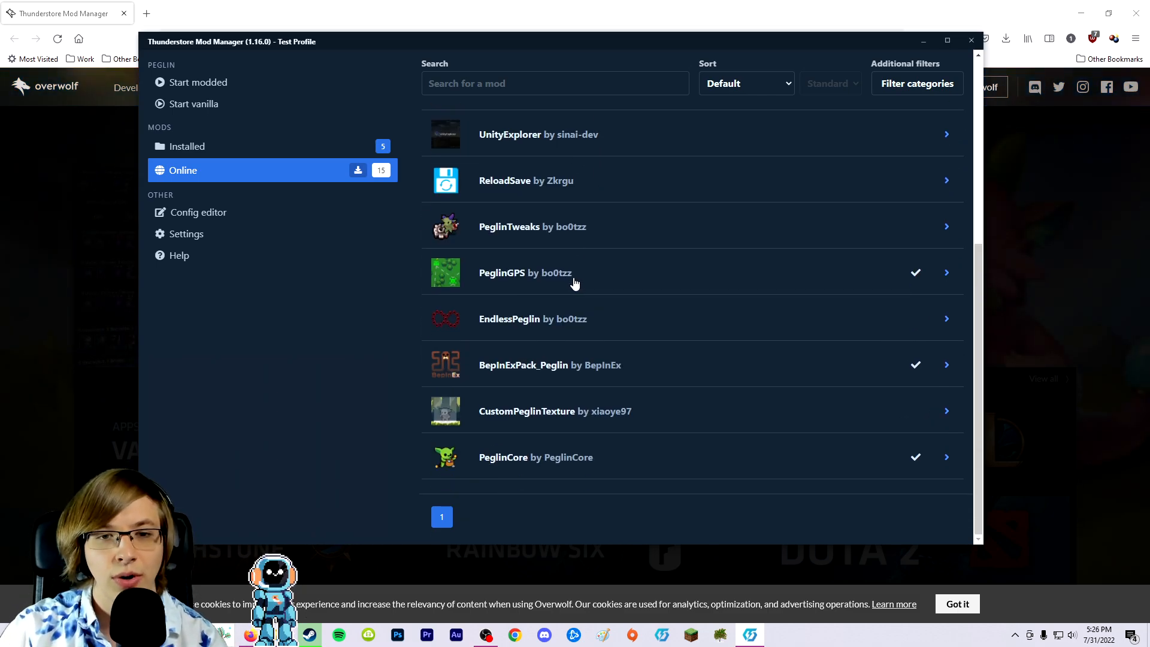
scroll(593, 336, up, 5)
click(542, 178)
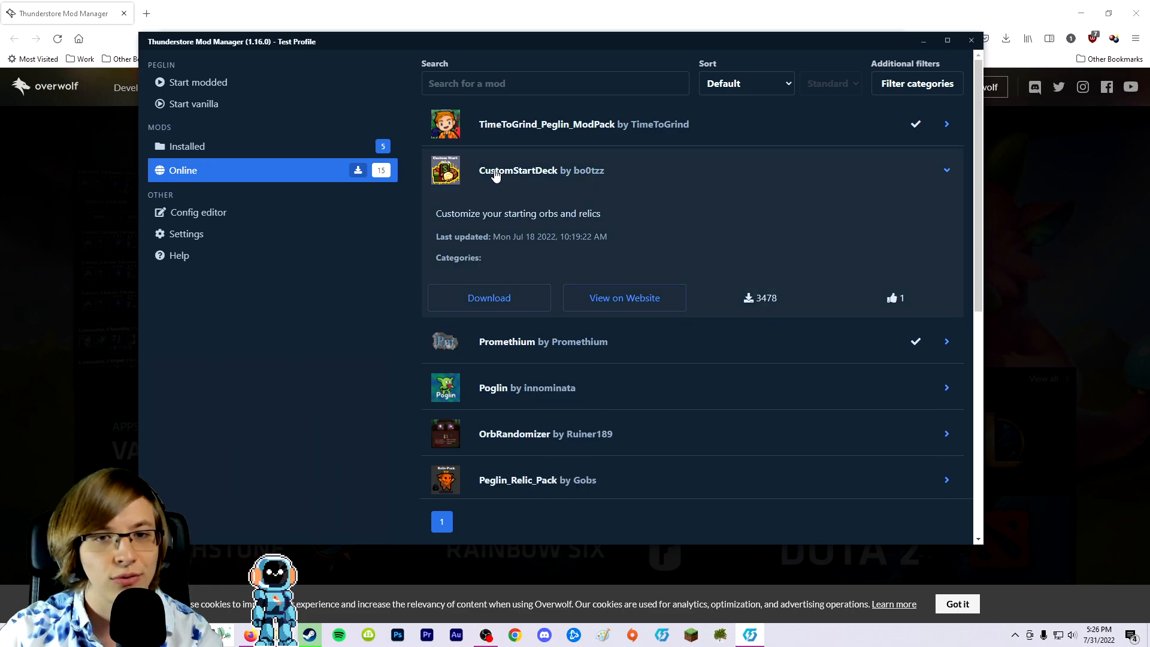
click(542, 170)
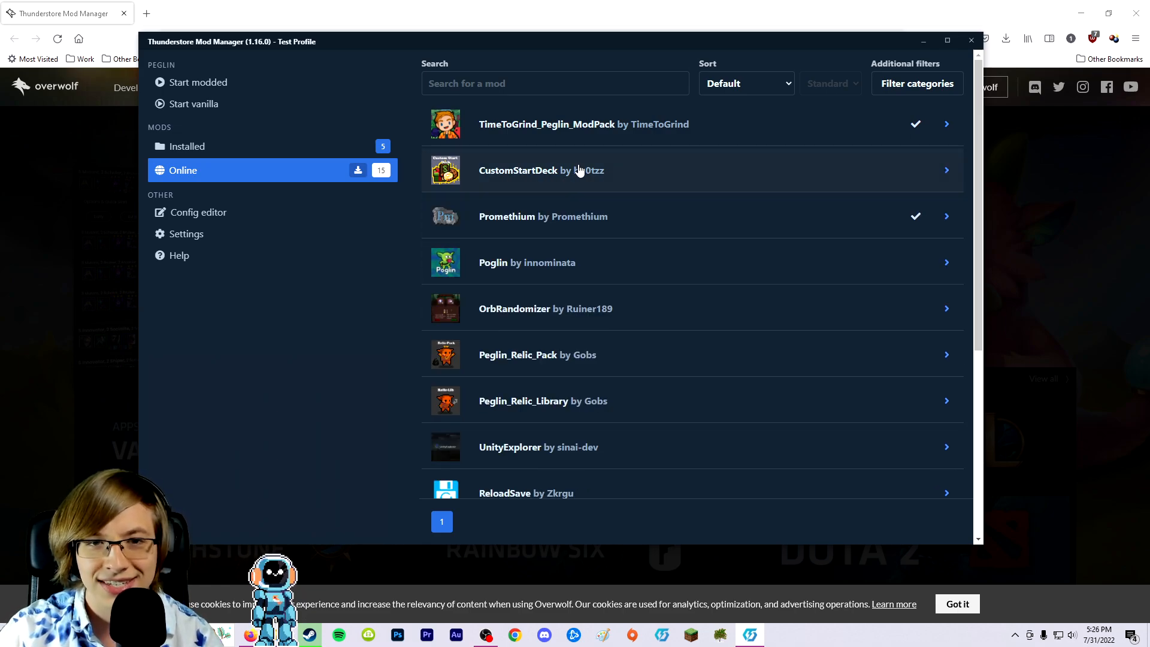
click(531, 180)
click(581, 173)
scroll(722, 375, down, 4)
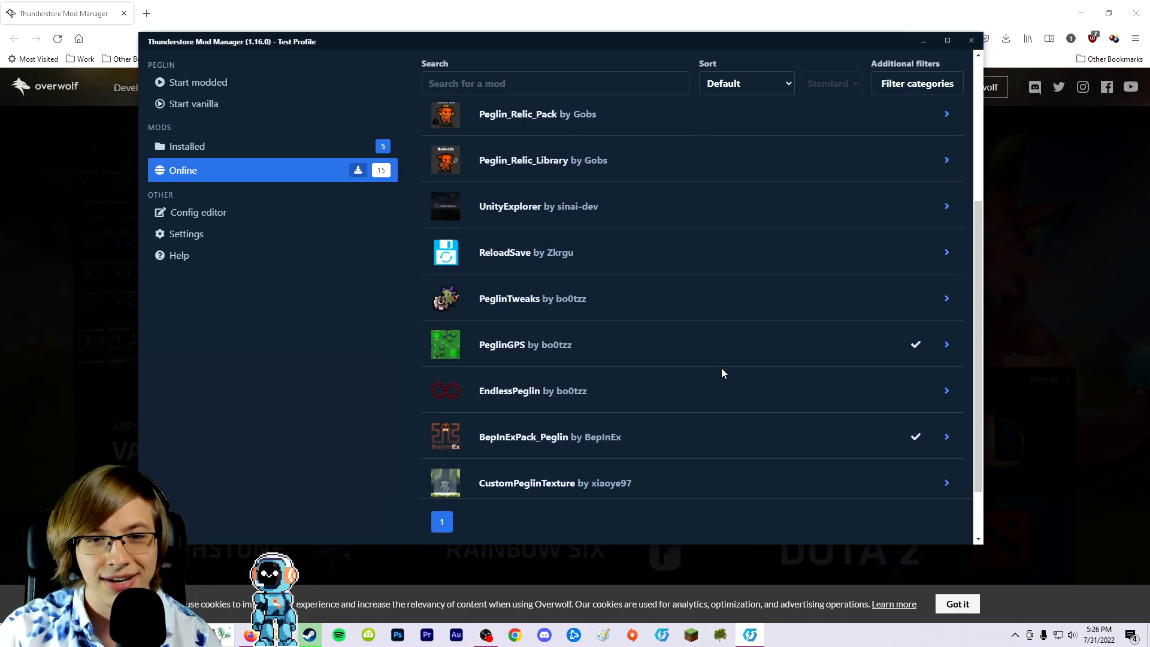
scroll(711, 384, up, 4)
- Examine the manager's settings for folders, directories, game and profile, and return to the installed mods list
click(346, 150)
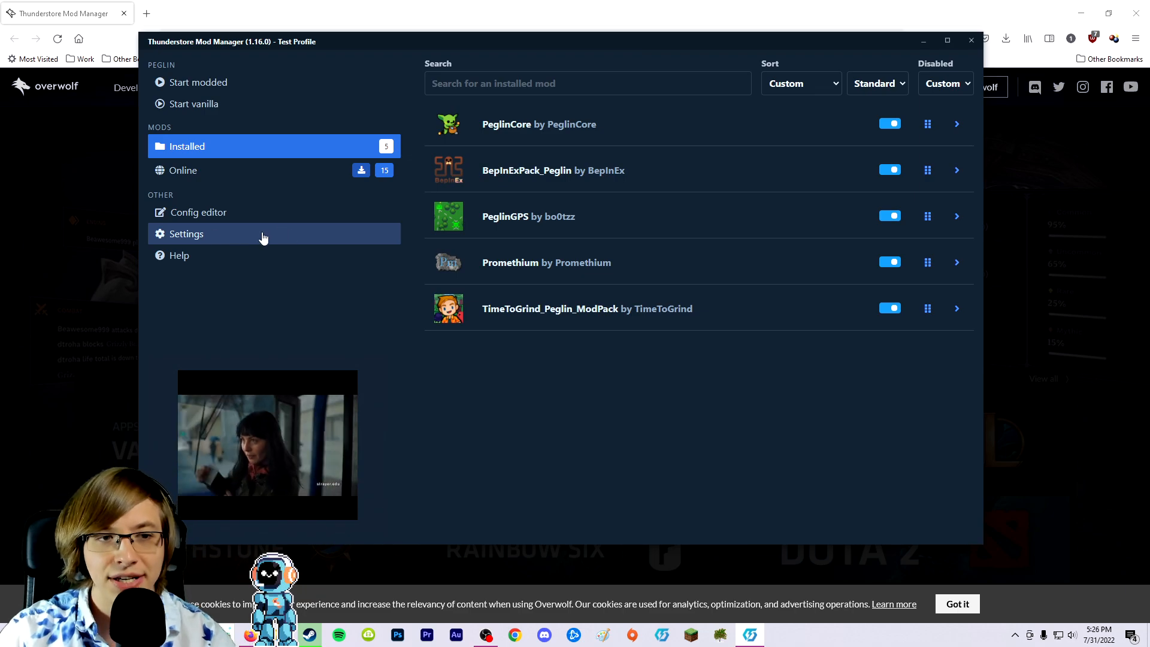
click(187, 235)
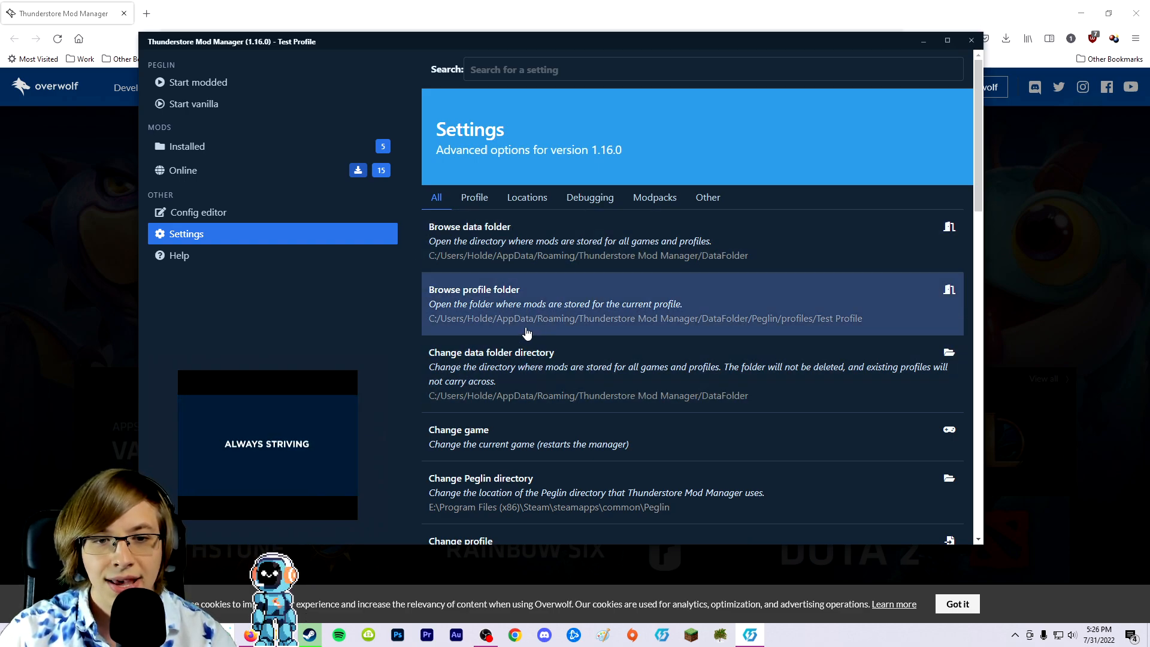
scroll(526, 333, down, 1)
scroll(606, 389, down, 1)
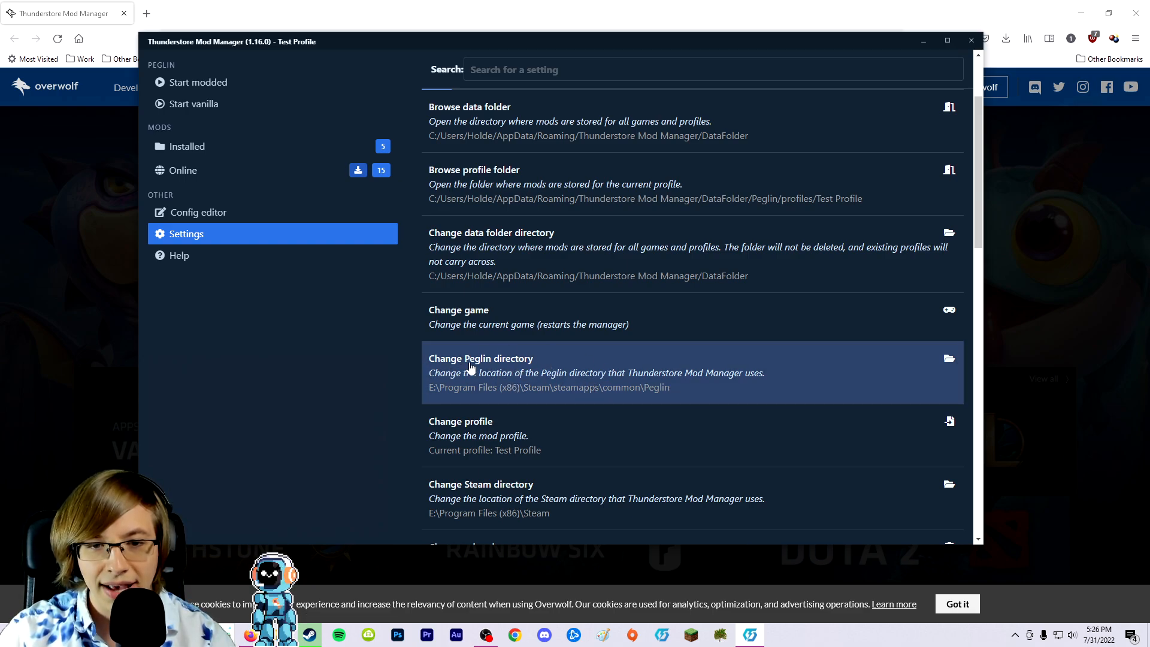
scroll(599, 335, up, 2)
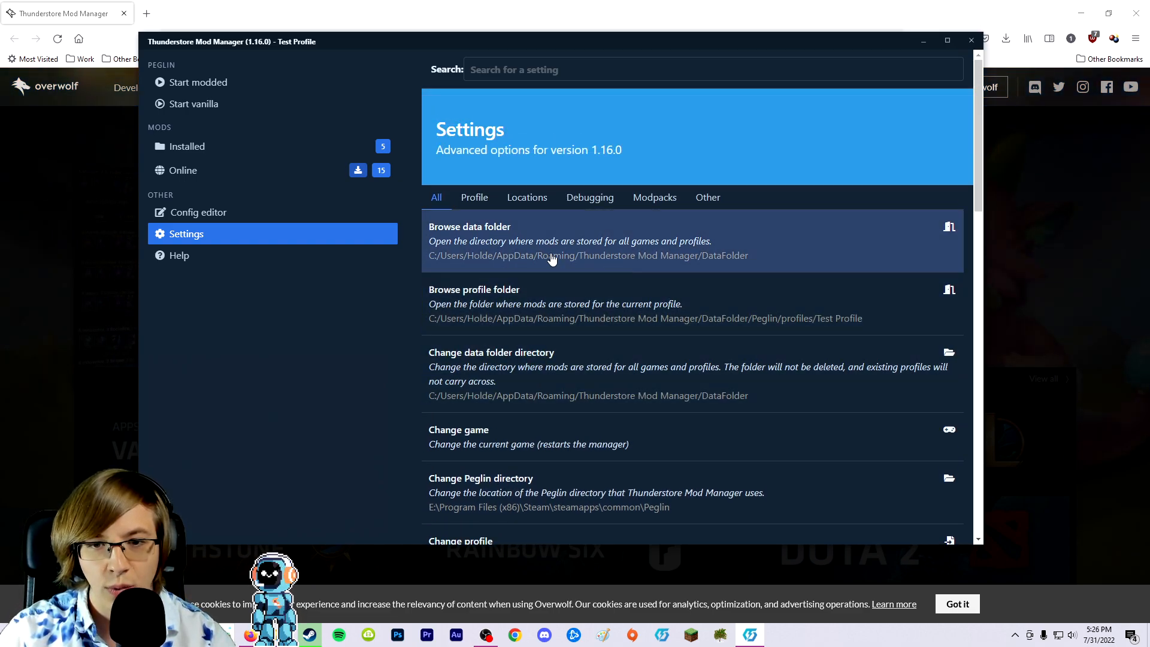
scroll(634, 311, down, 3)
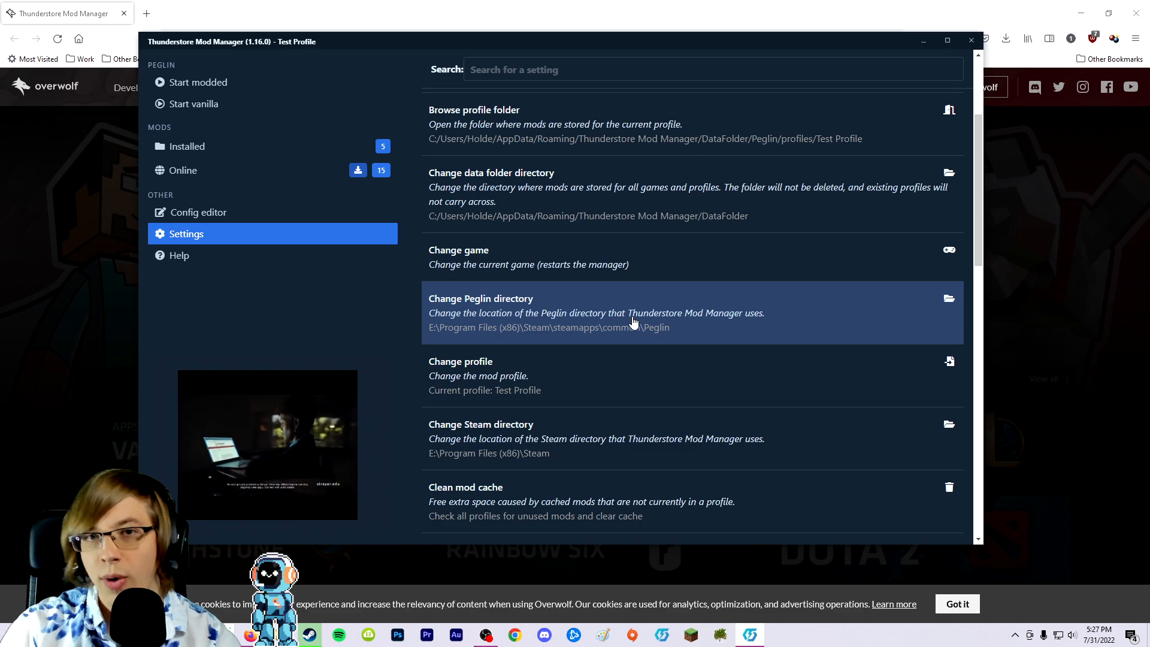
scroll(633, 321, up, 3)
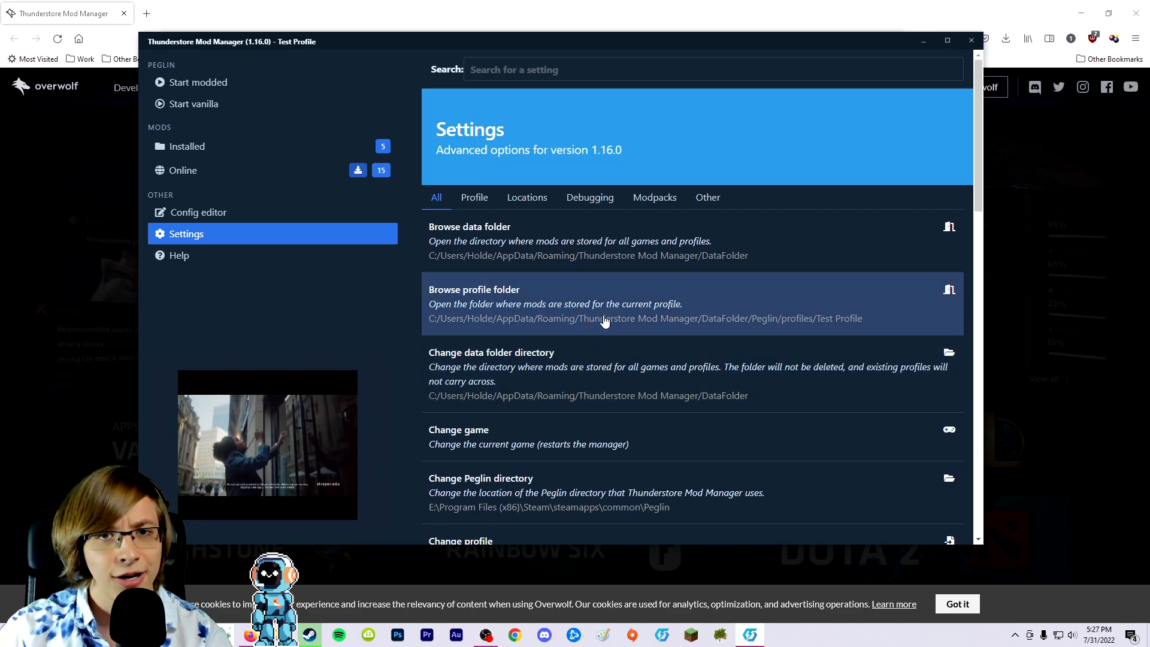
scroll(595, 323, down, 6)
scroll(598, 329, up, 6)
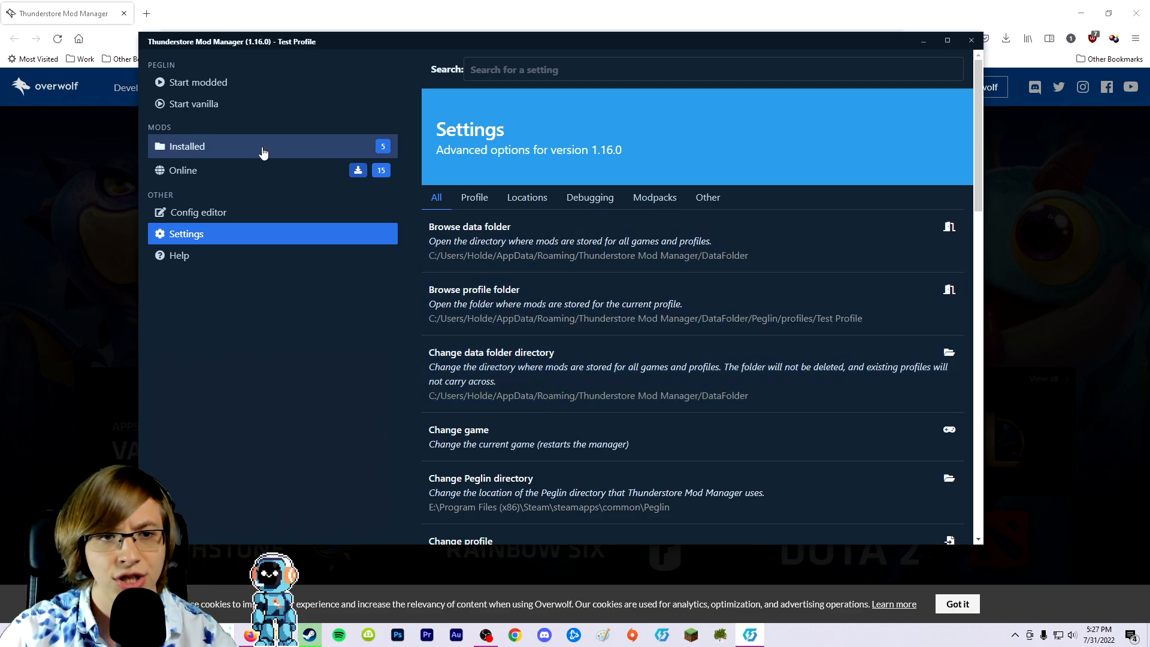
click(262, 149)
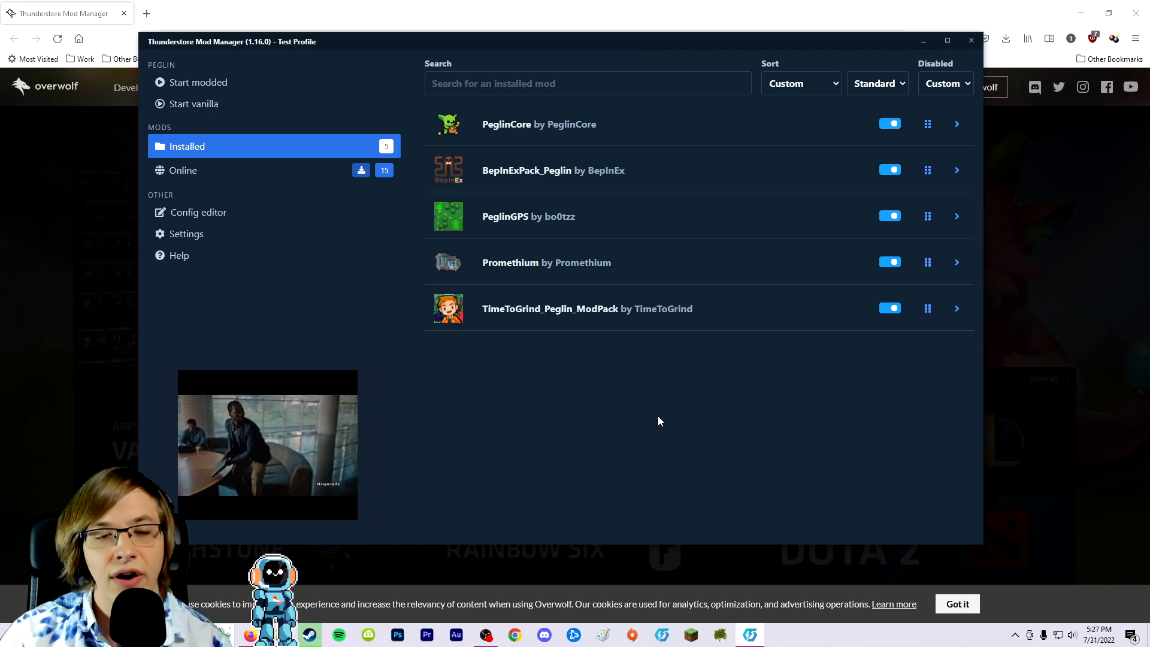
- Export the current profile as a code from the manager's settings and dismiss the confirmation
click(231, 236)
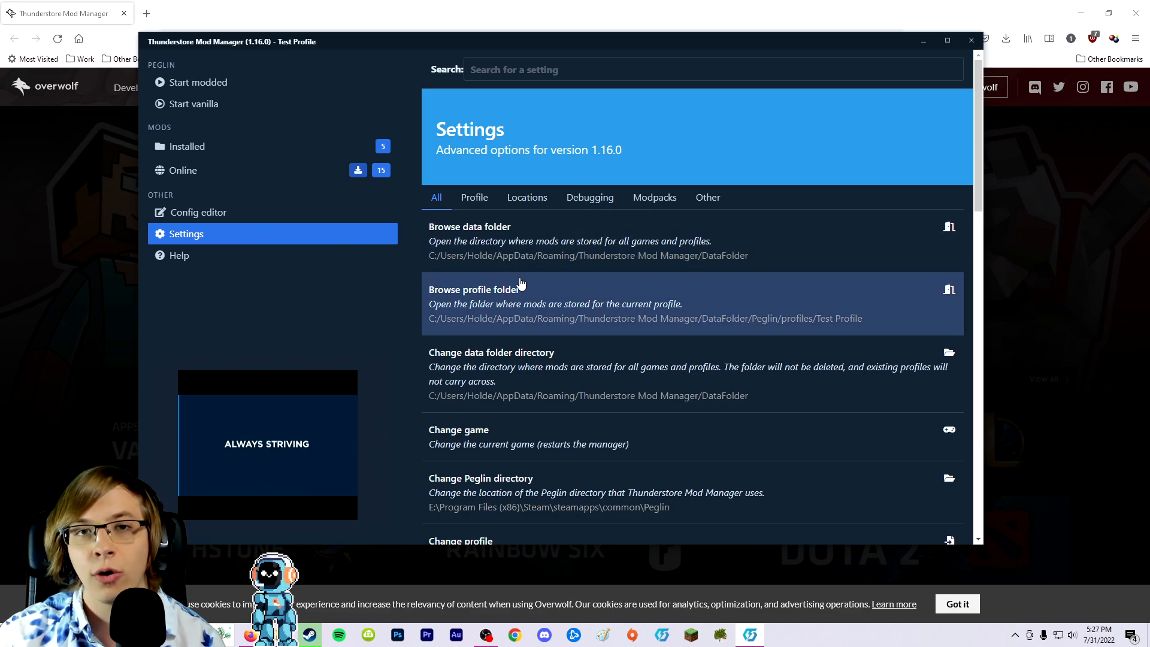
scroll(599, 270, down, 4)
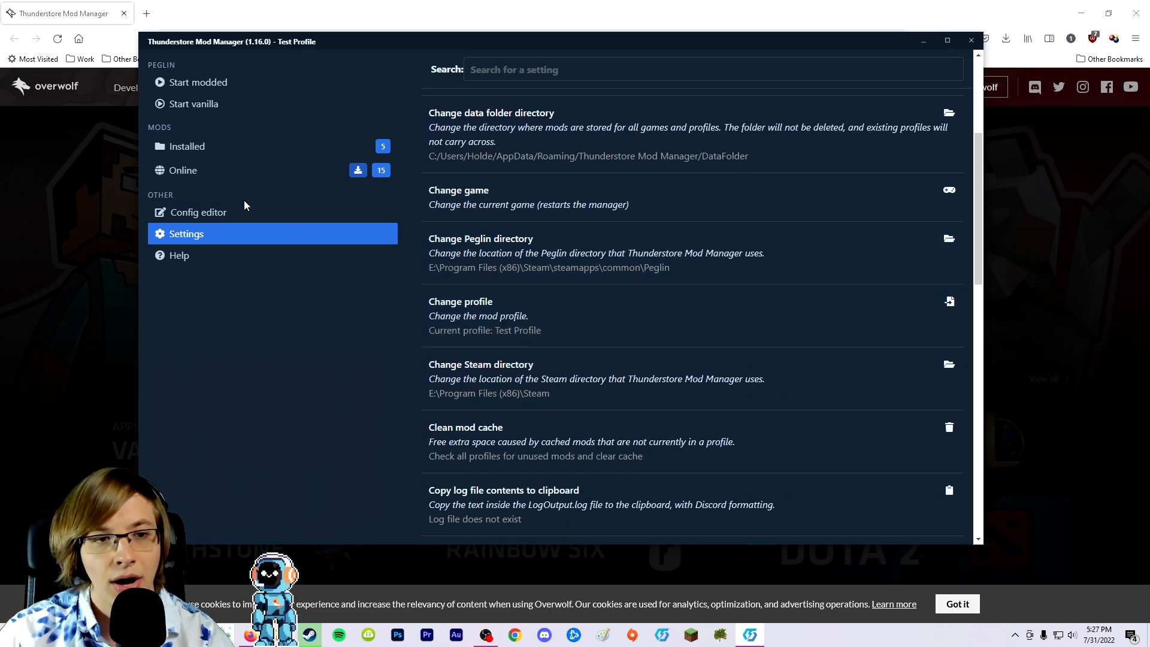
scroll(586, 305, up, 4)
scroll(514, 238, down, 8)
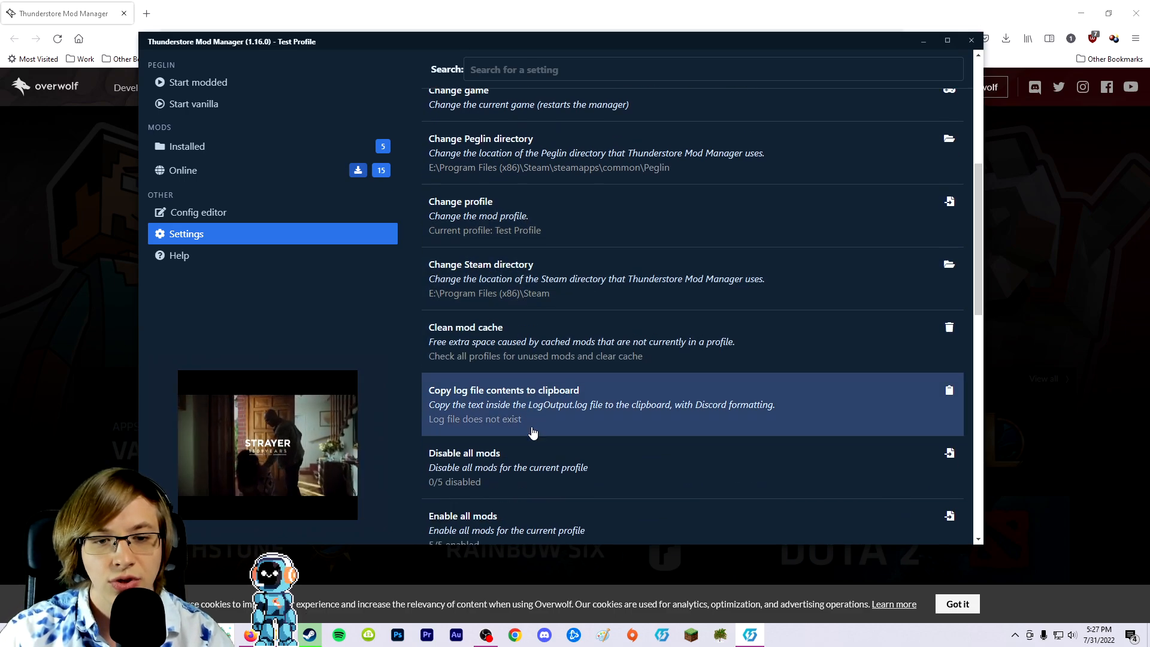
scroll(496, 364, down, 2)
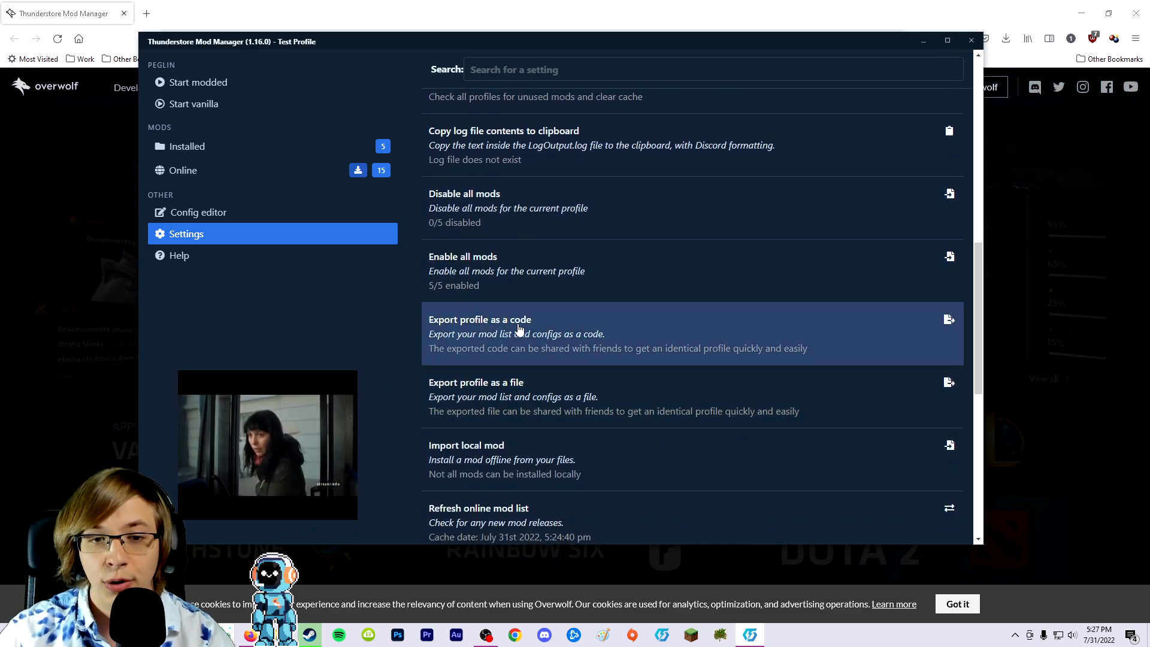
click(537, 335)
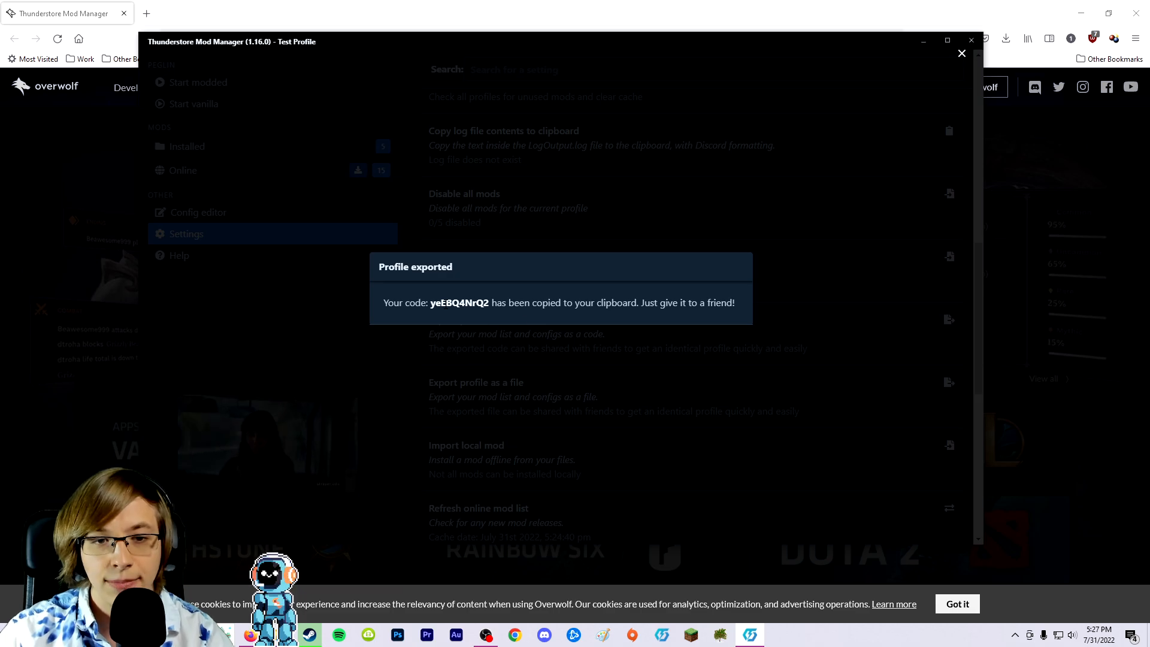
click(584, 329)
- Restart the mod manager and select Peglin as the game to reach its profile selection
click(971, 40)
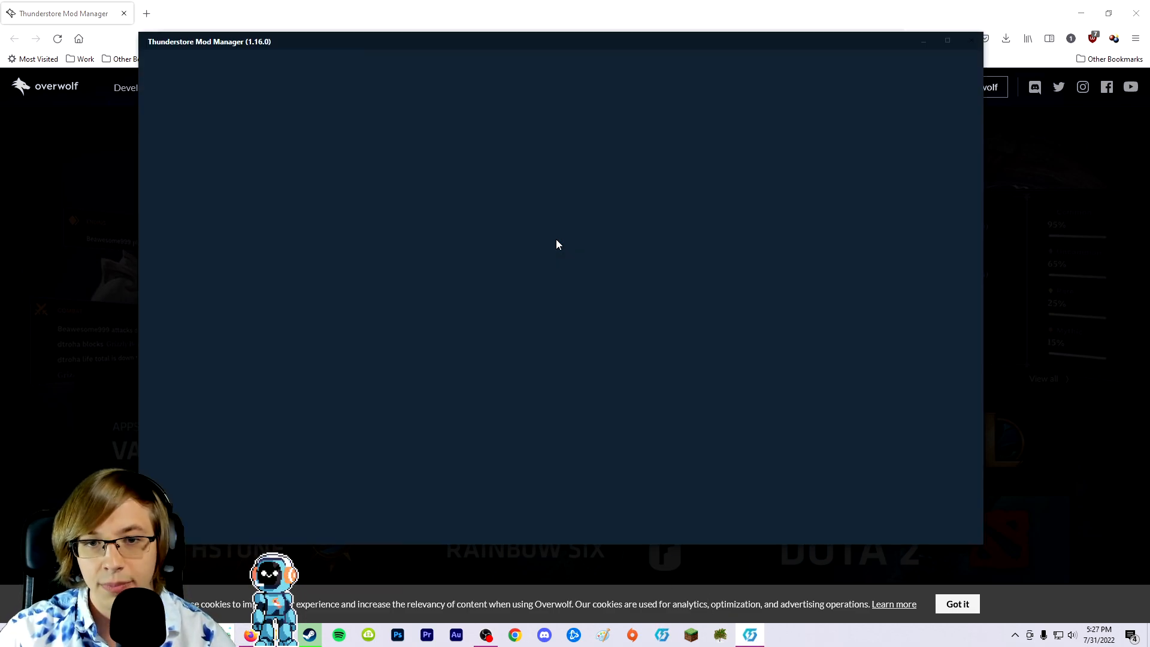
scroll(562, 389, down, 10)
scroll(499, 323, up, 3)
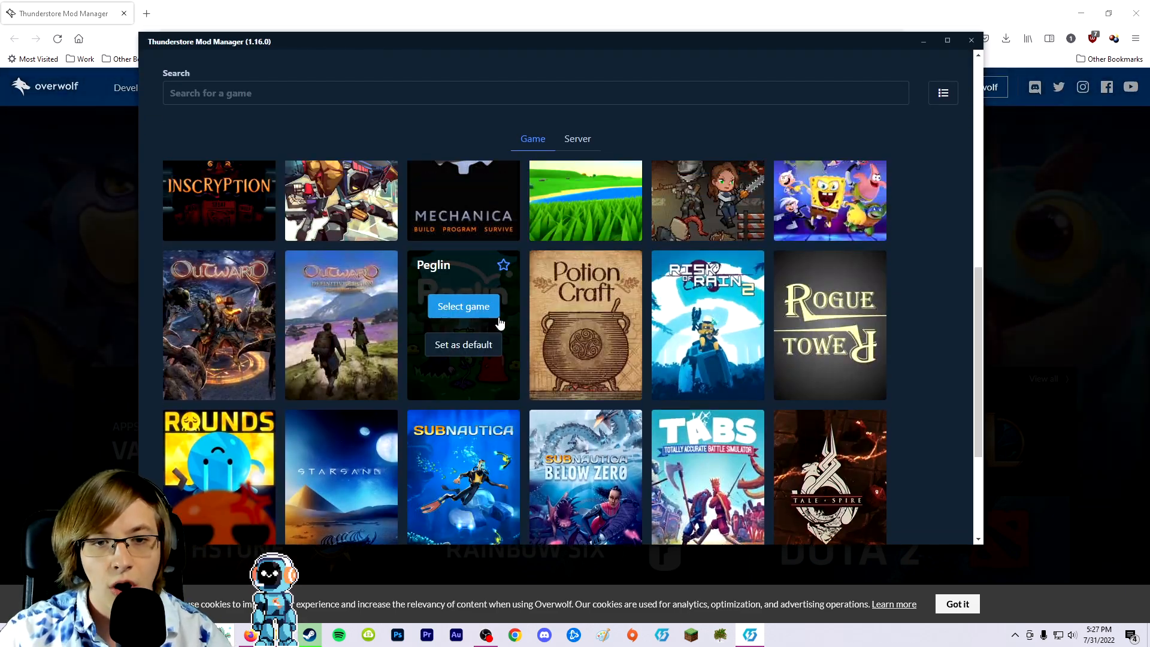
click(467, 307)
click(421, 287)
click(417, 339)
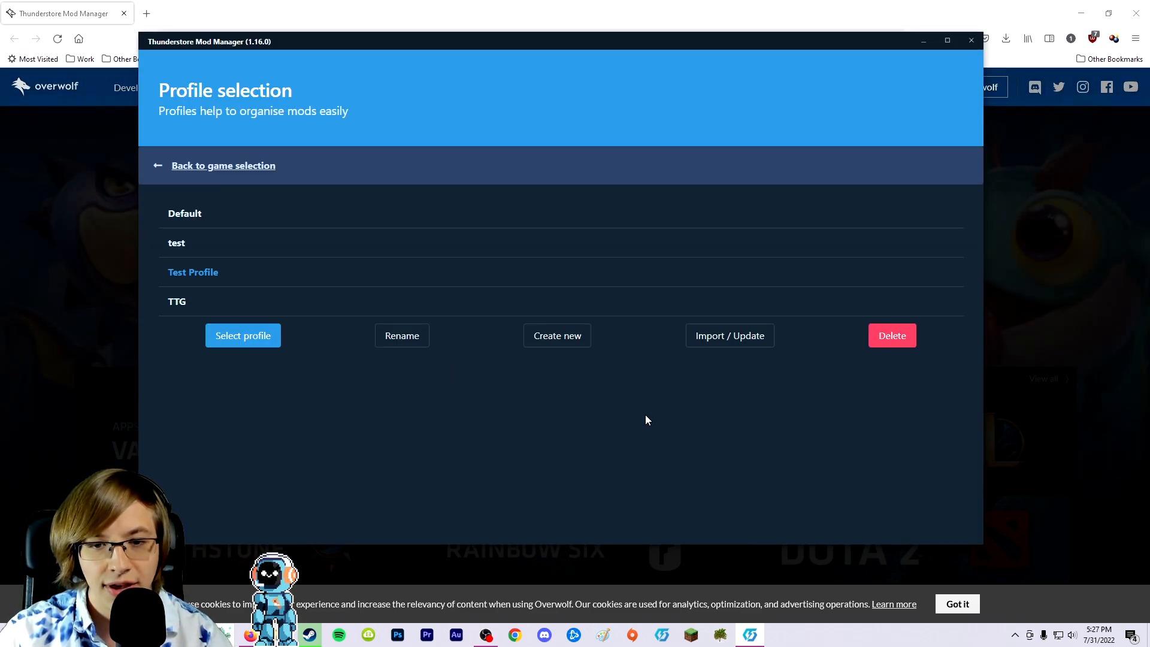
- Import a new profile from a code, pasting the exported profile code
click(714, 337)
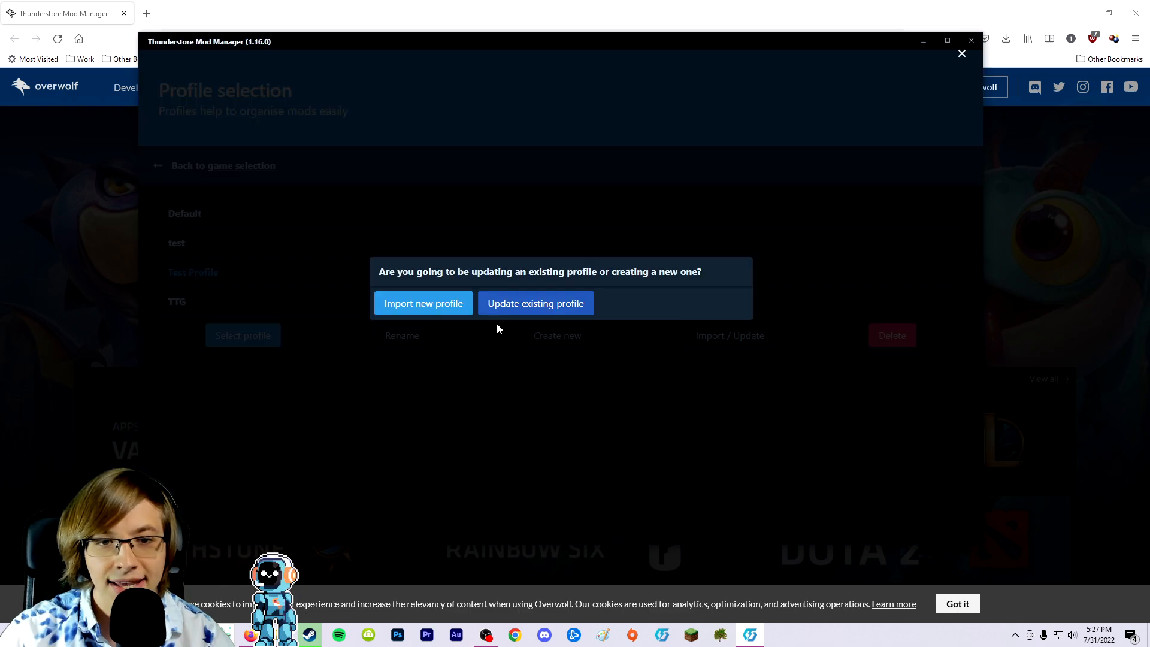
click(418, 316)
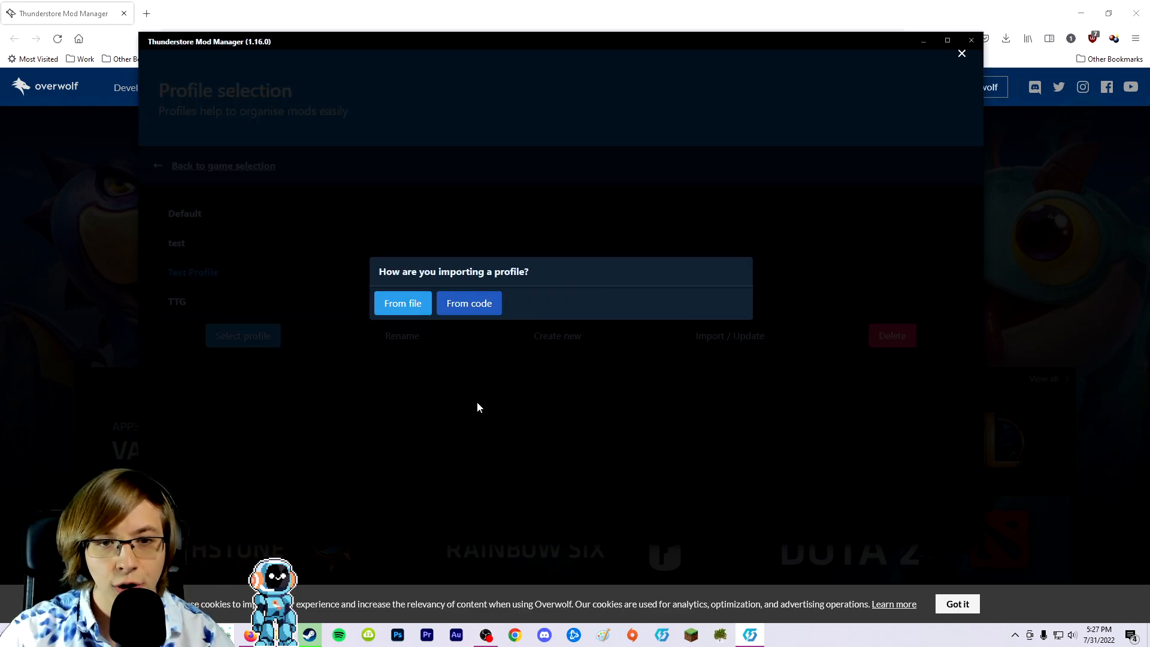
click(476, 306)
key(ctrl+v)
click(395, 343)
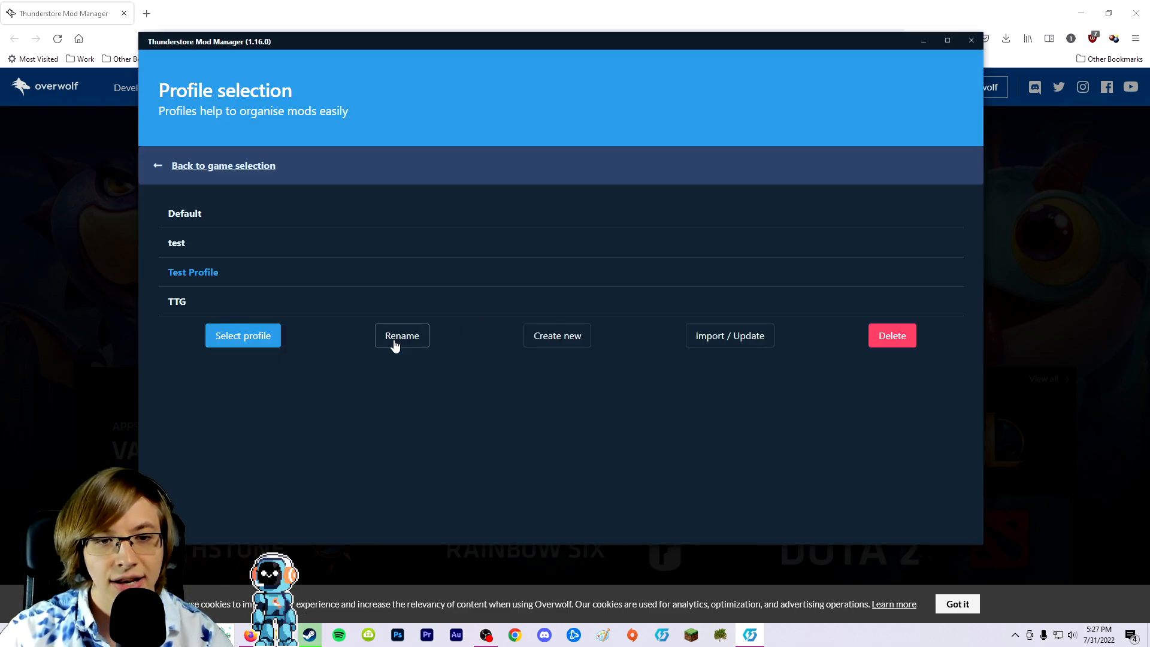
- Name the imported profile "Test Profileasd", create it and open it
click(448, 285)
text(asd)
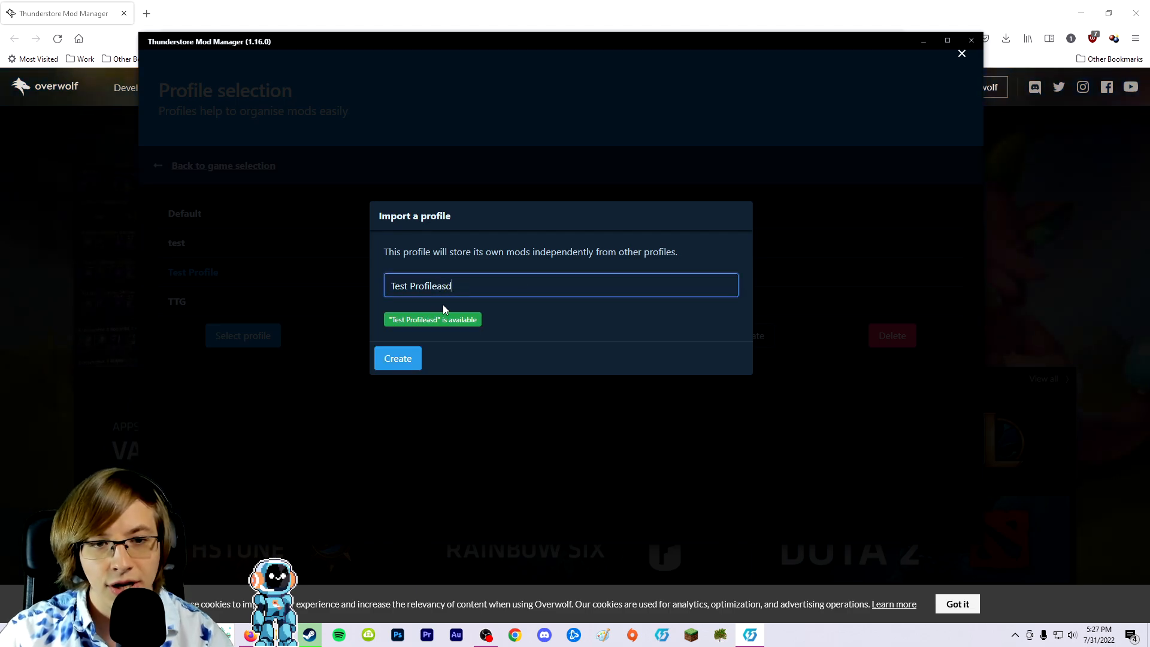
click(388, 359)
click(243, 365)
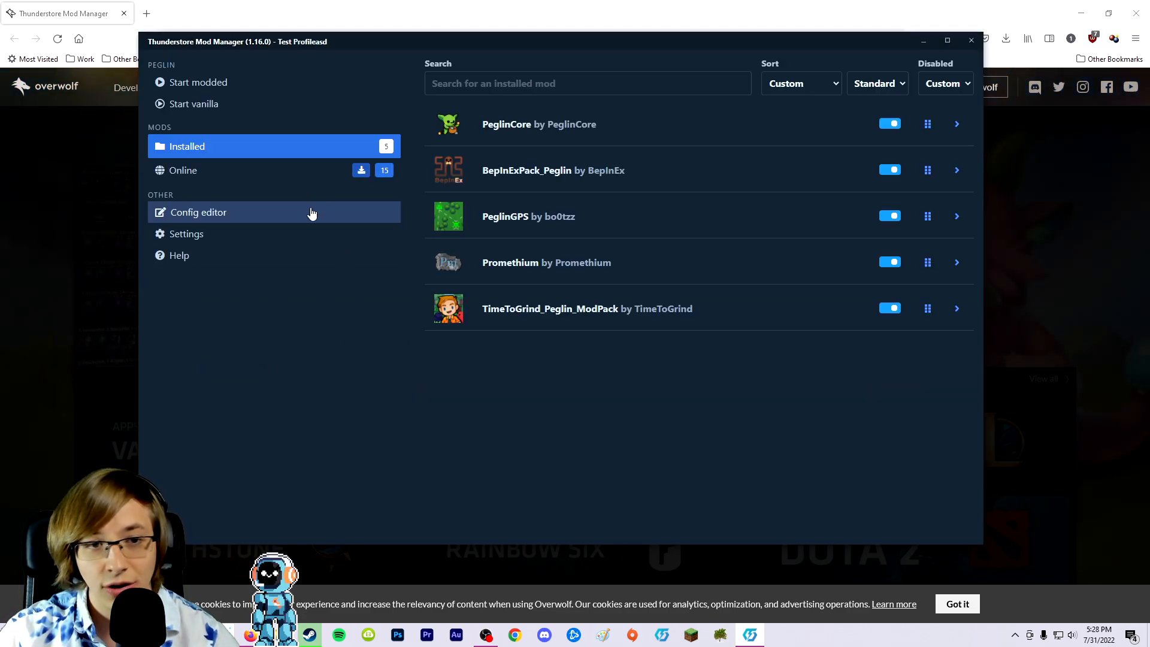